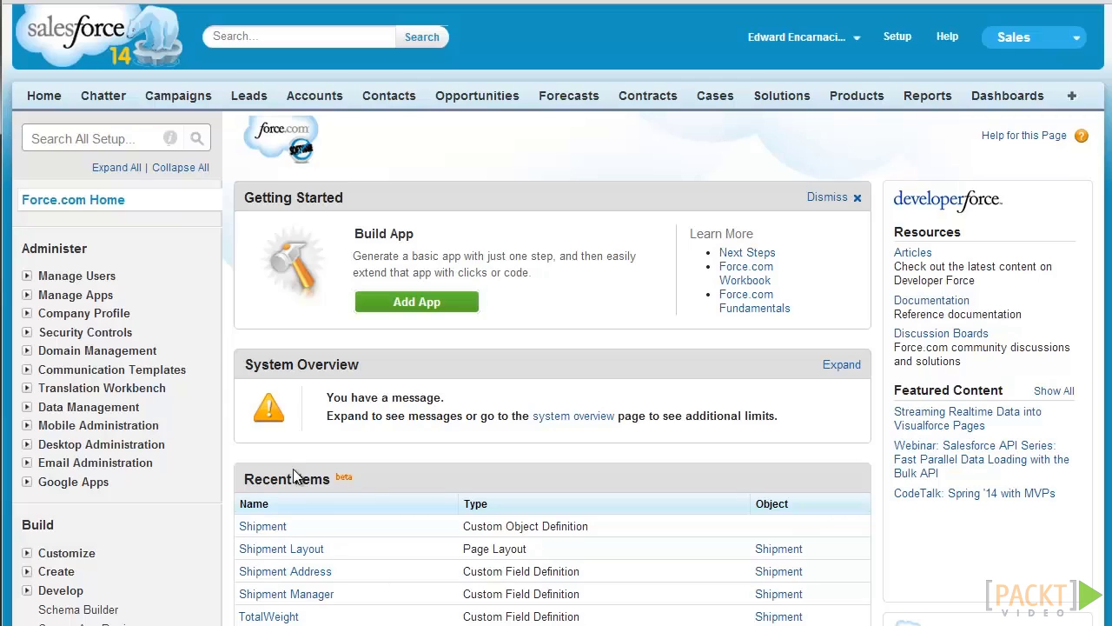
Open the Account Fields list under Setup > Customize > Accounts
{"action": "scroll", "coordinate": [171, 245], "scroll_direction": "down", "scroll_amount": 3}
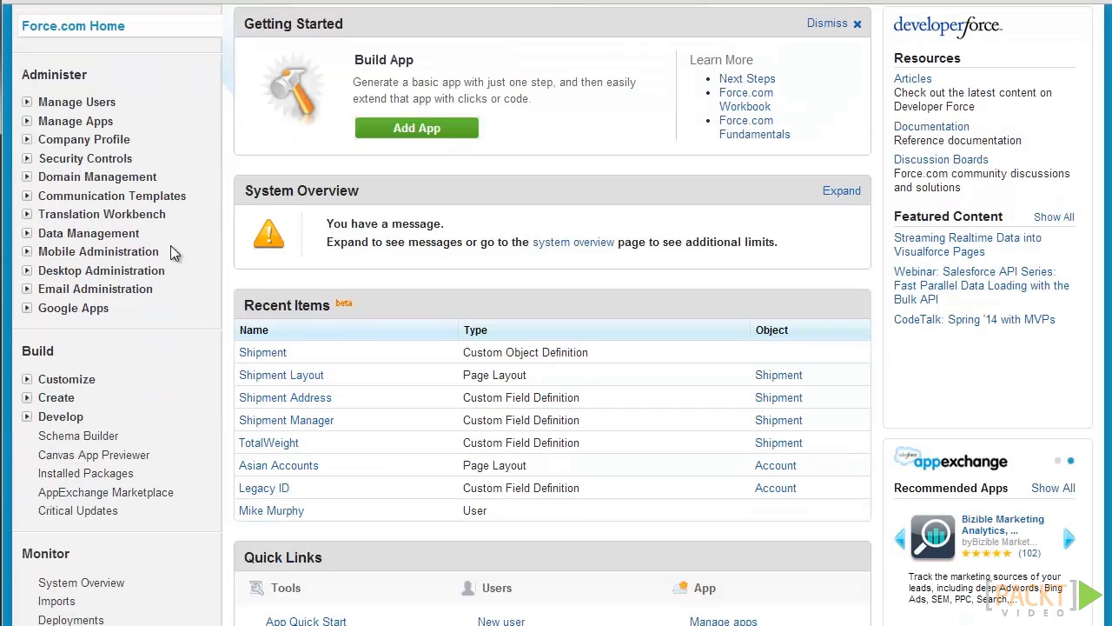
{"action": "left_click", "coordinate": [26, 380]}
{"action": "scroll", "coordinate": [63, 323], "scroll_direction": "down", "scroll_amount": 2}
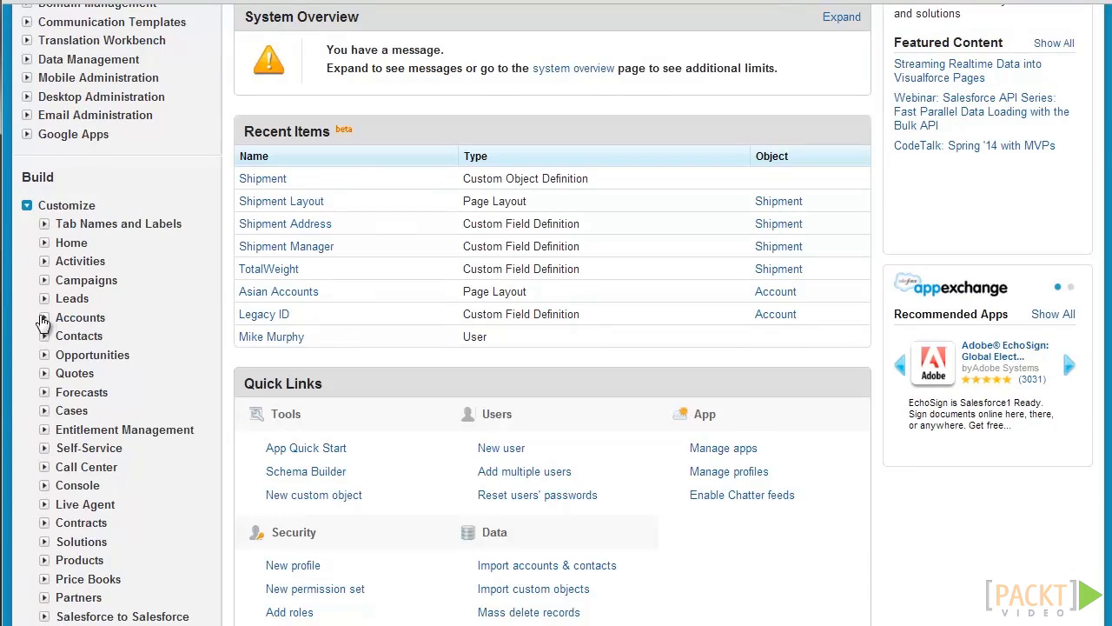
{"action": "left_click", "coordinate": [44, 317]}
{"action": "left_click", "coordinate": [91, 337]}
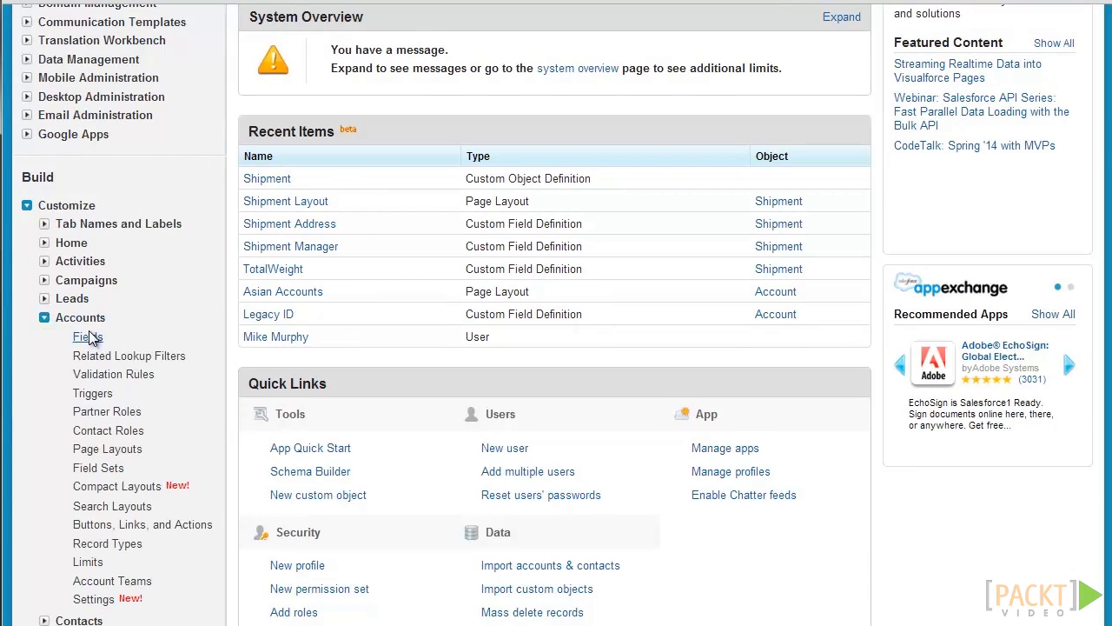
{"action": "scroll", "coordinate": [614, 139], "scroll_direction": "down", "scroll_amount": 9}
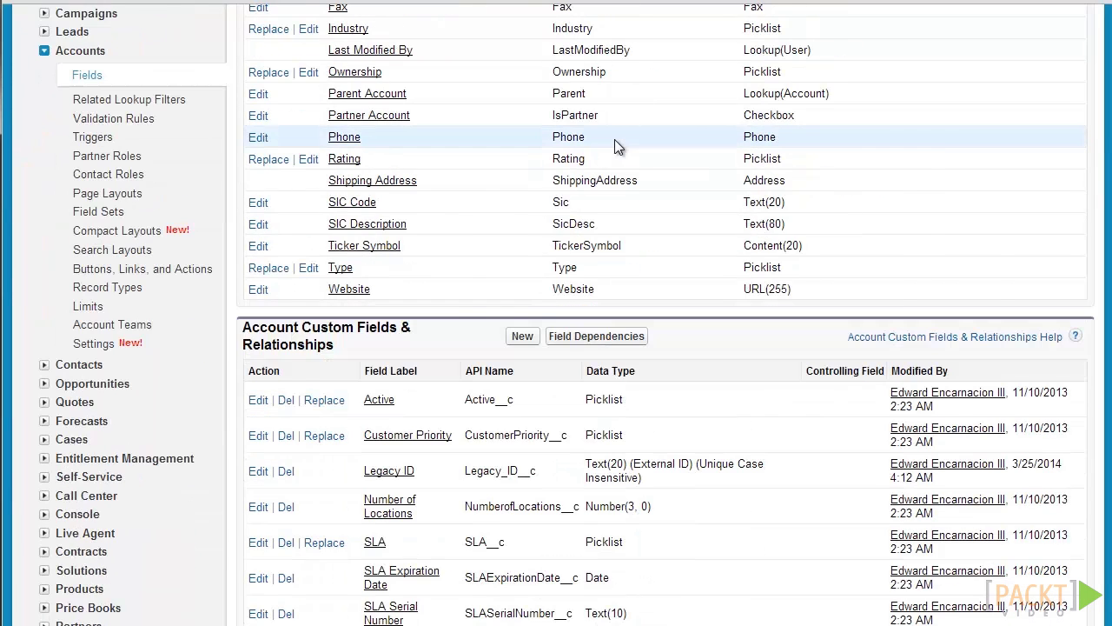
{"action": "scroll", "coordinate": [615, 139], "scroll_direction": "down", "scroll_amount": 3}
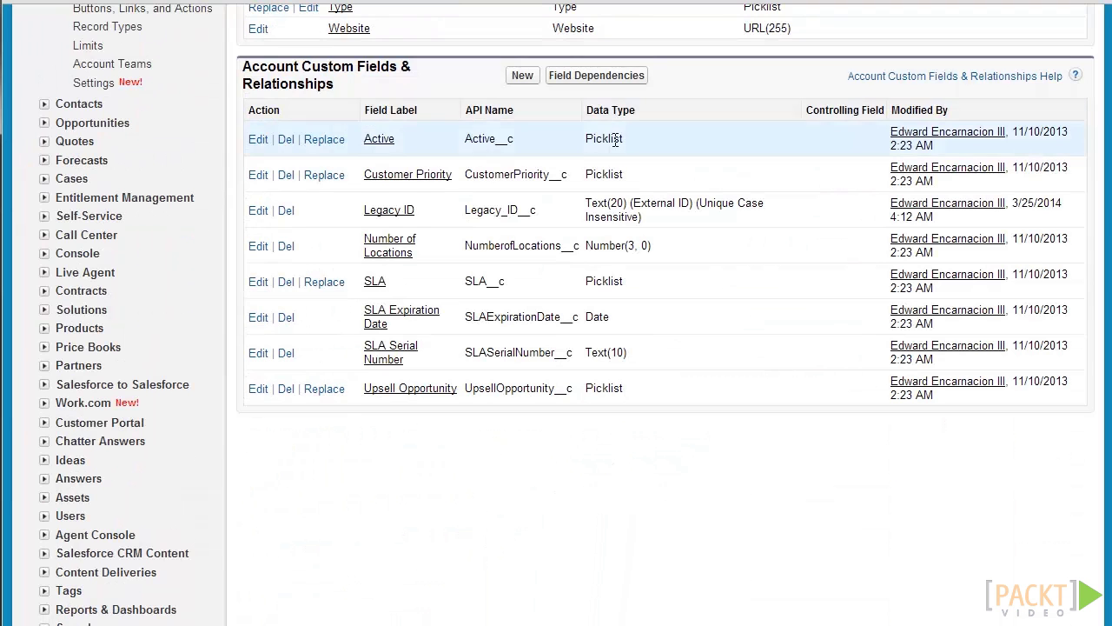
Start a new Formula-type Account custom field and advance to the output-type step
{"action": "left_click", "coordinate": [521, 82]}
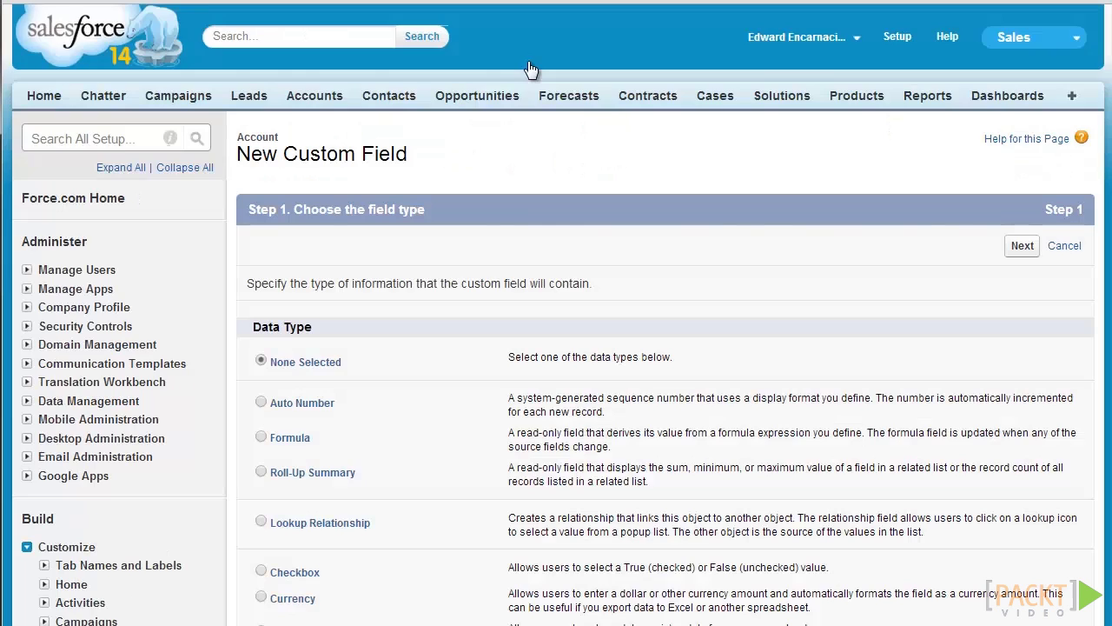
{"action": "scroll", "coordinate": [518, 75], "scroll_direction": "down", "scroll_amount": 2}
{"action": "left_click", "coordinate": [260, 262]}
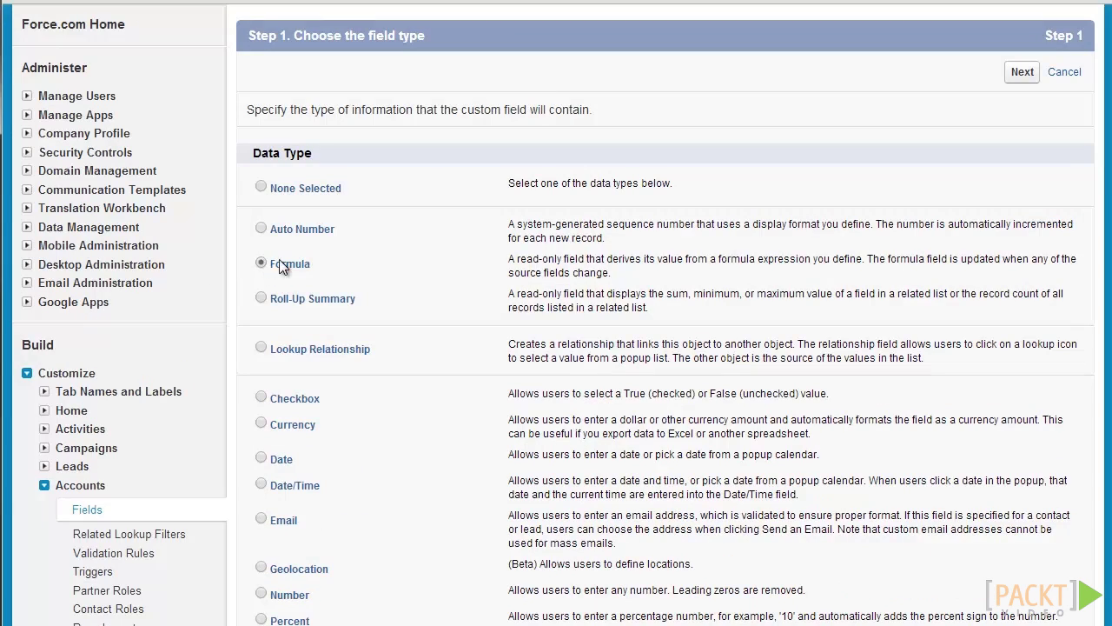
{"action": "left_click", "coordinate": [1034, 74]}
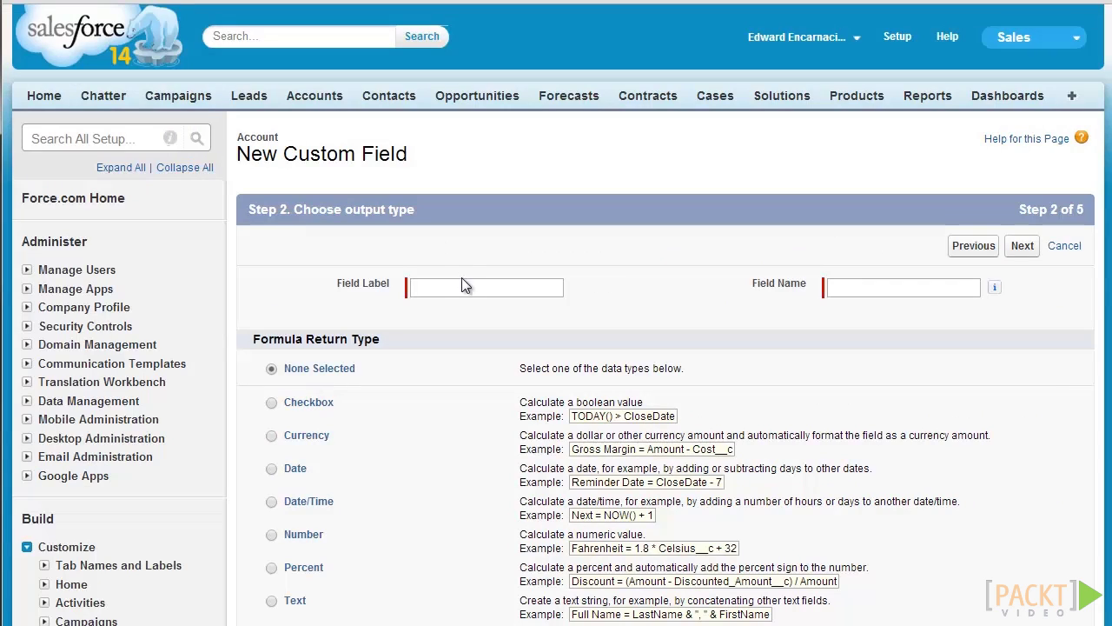
{"action": "left_click", "coordinate": [464, 283]}
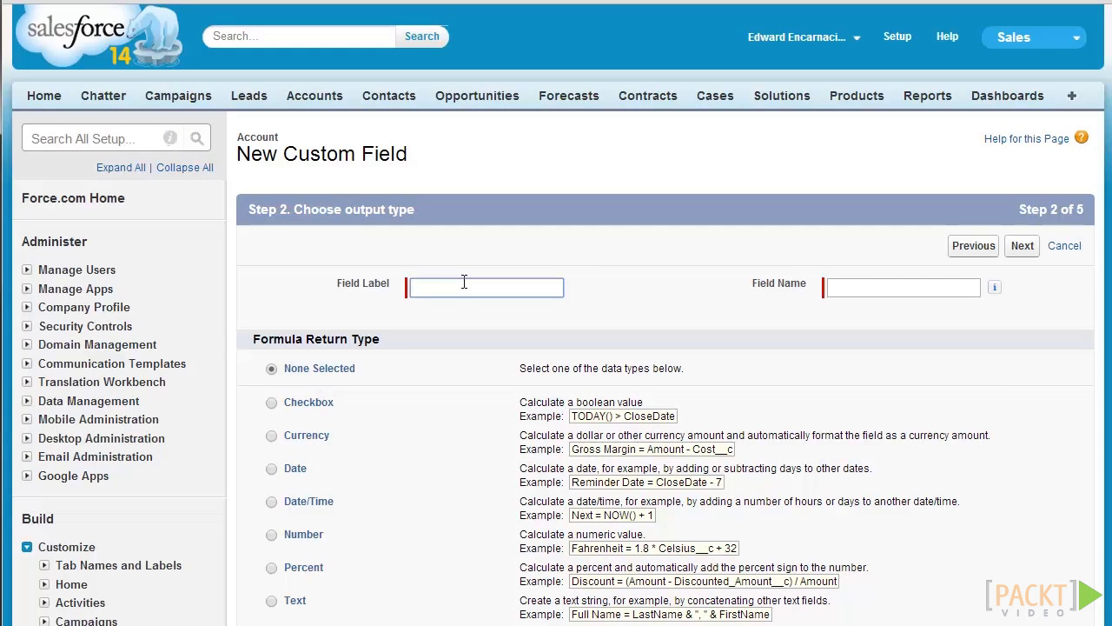
Label the field 'Average Revenue Per Location' and make it return a Number with 2 decimals
{"action": "type", "text": "aVERA"}
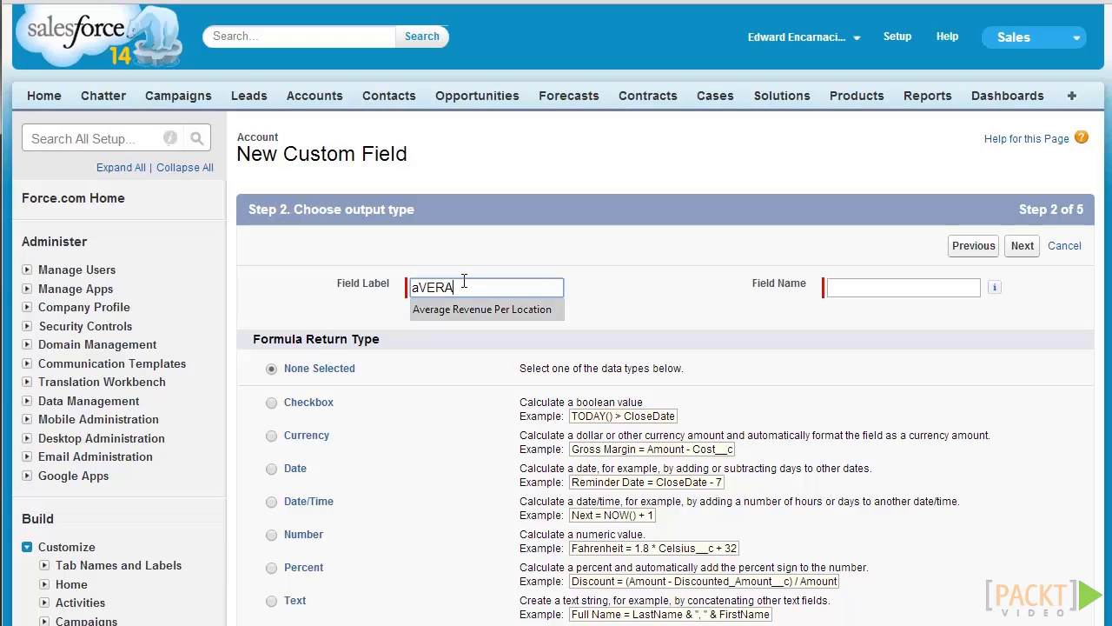
{"action": "key", "text": "Down"}
{"action": "key", "text": "Tab"}
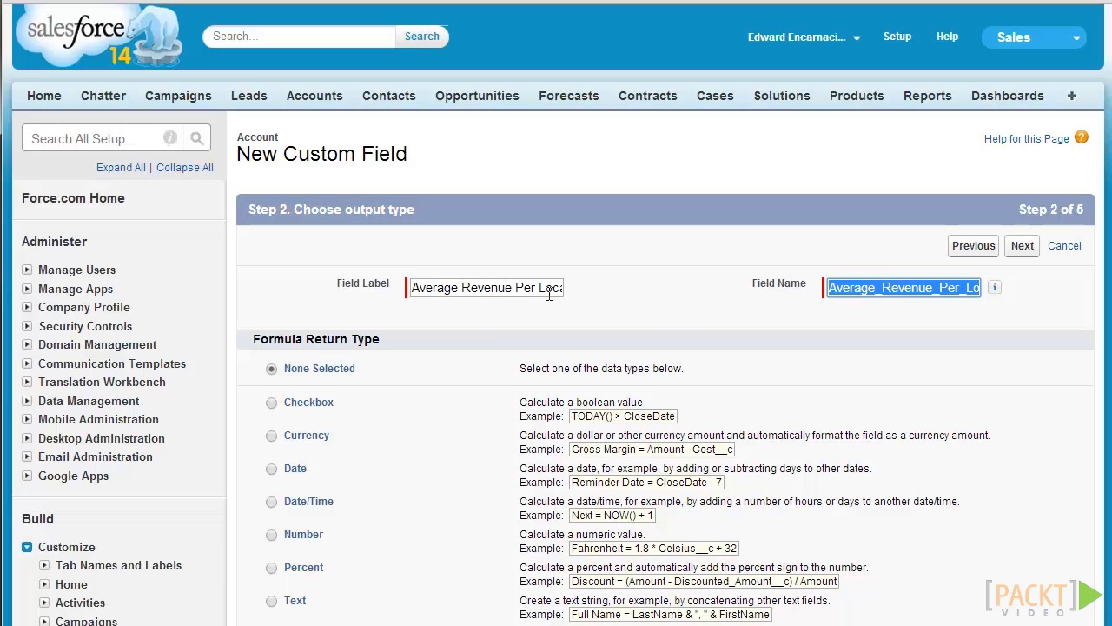
{"action": "scroll", "coordinate": [549, 294], "scroll_direction": "down", "scroll_amount": 2}
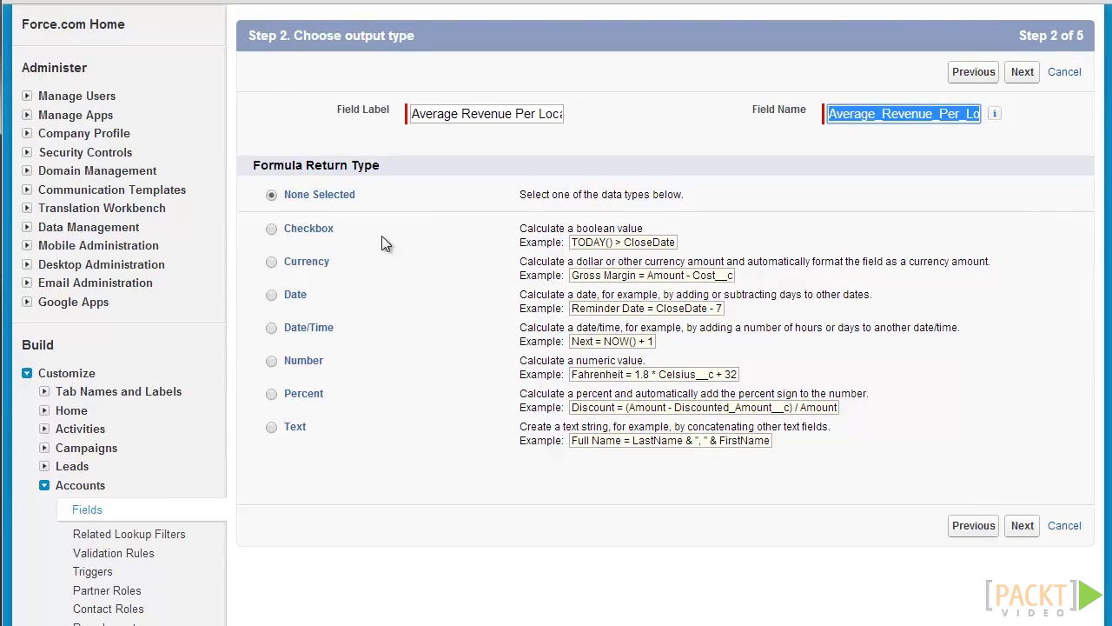
{"action": "left_click", "coordinate": [272, 362]}
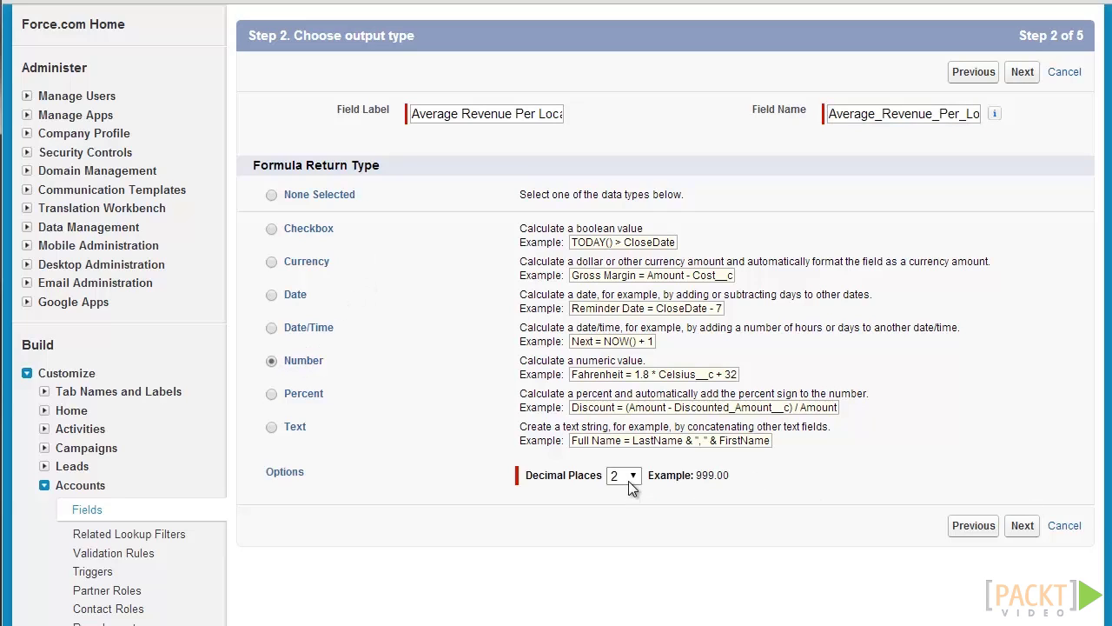
{"action": "left_click", "coordinate": [1022, 527]}
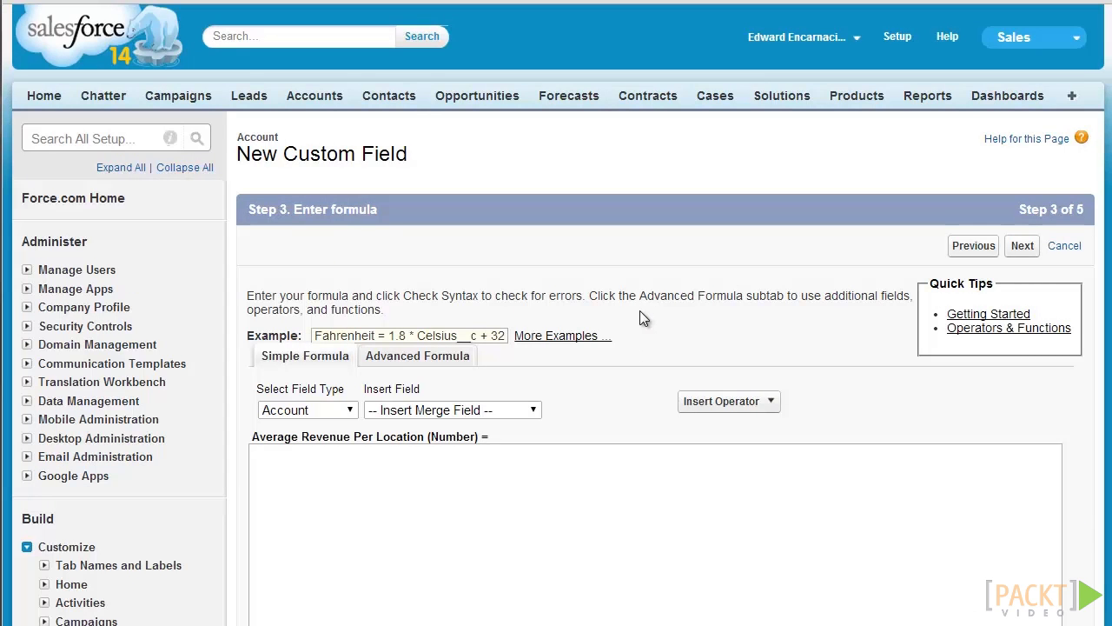
Enter the formula AnnualRevenue / NumberofLocations__c and confirm it passes the syntax check
{"action": "left_click", "coordinate": [525, 410]}
{"action": "left_click", "coordinate": [524, 409]}
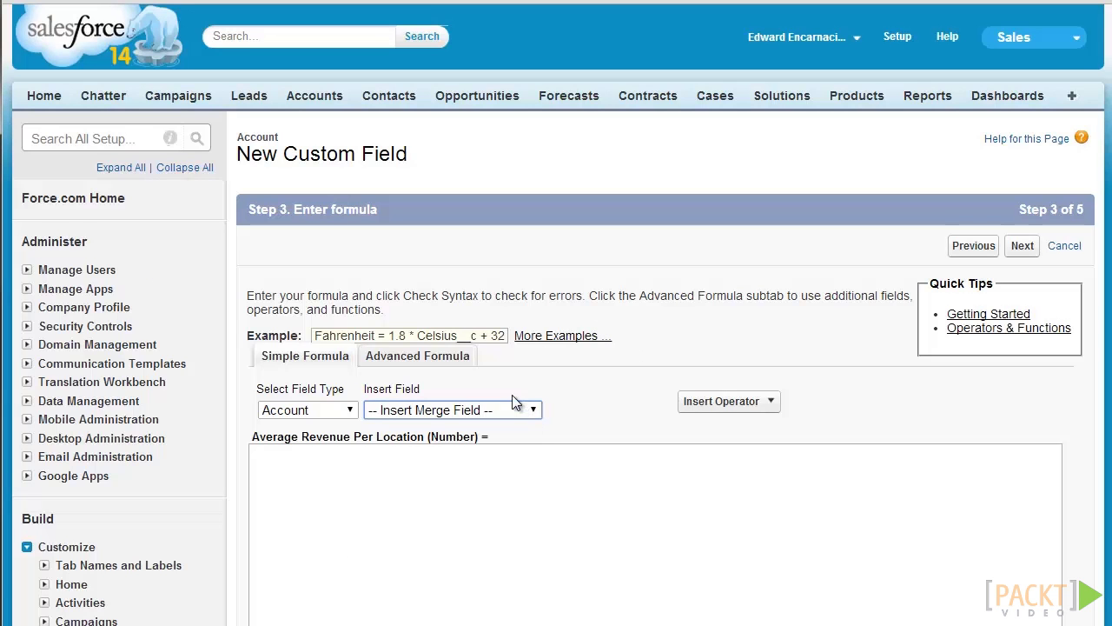
{"action": "left_click", "coordinate": [426, 478]}
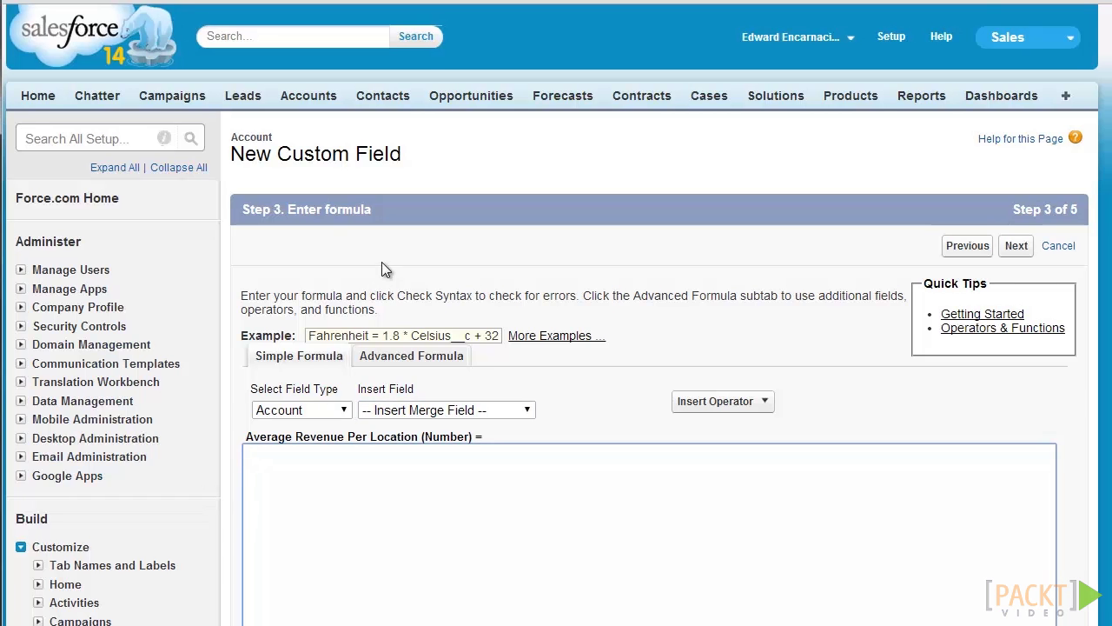
{"action": "scroll", "coordinate": [484, 68], "scroll_direction": "down", "scroll_amount": 5}
{"action": "scroll", "coordinate": [508, 80], "scroll_direction": "up", "scroll_amount": 1}
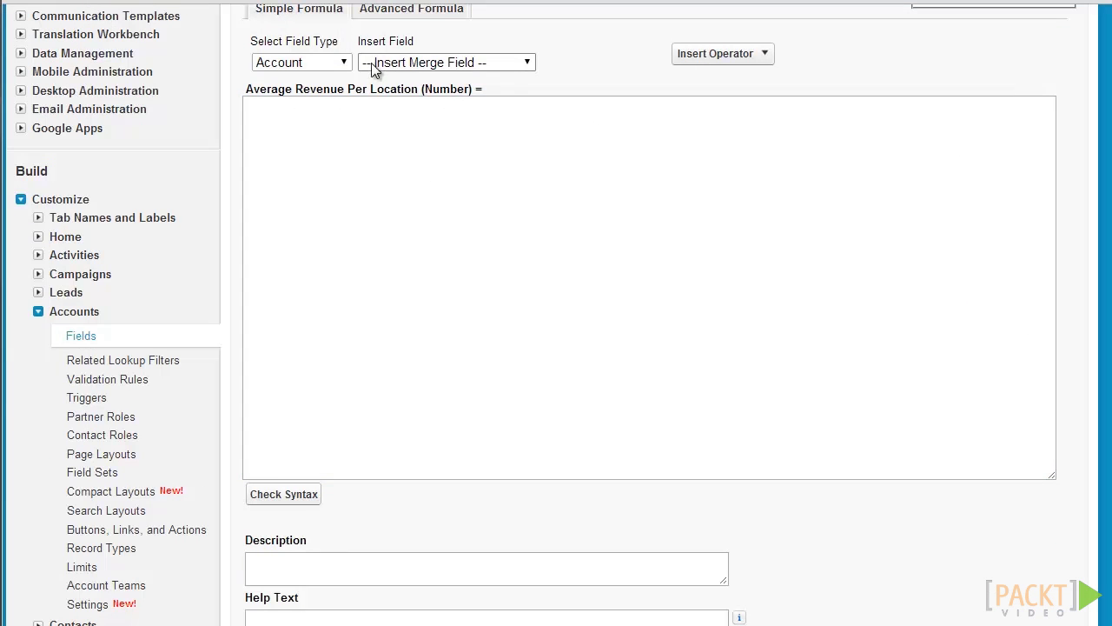
{"action": "left_click", "coordinate": [343, 121]}
{"action": "type", "text": "AnnualRevenue /"}
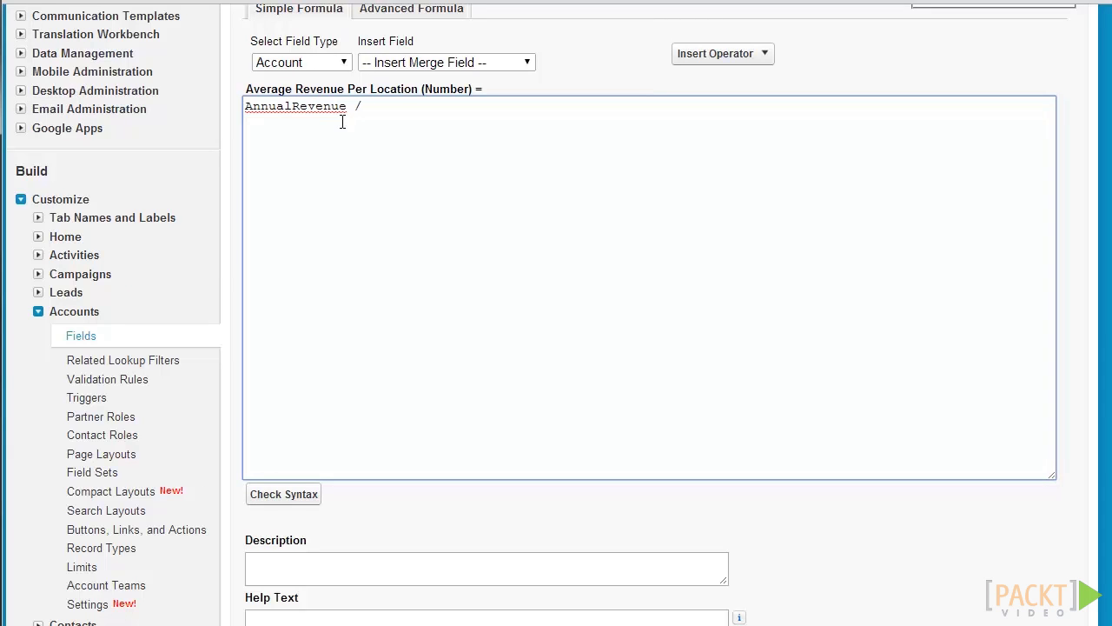
{"action": "left_click", "coordinate": [522, 63]}
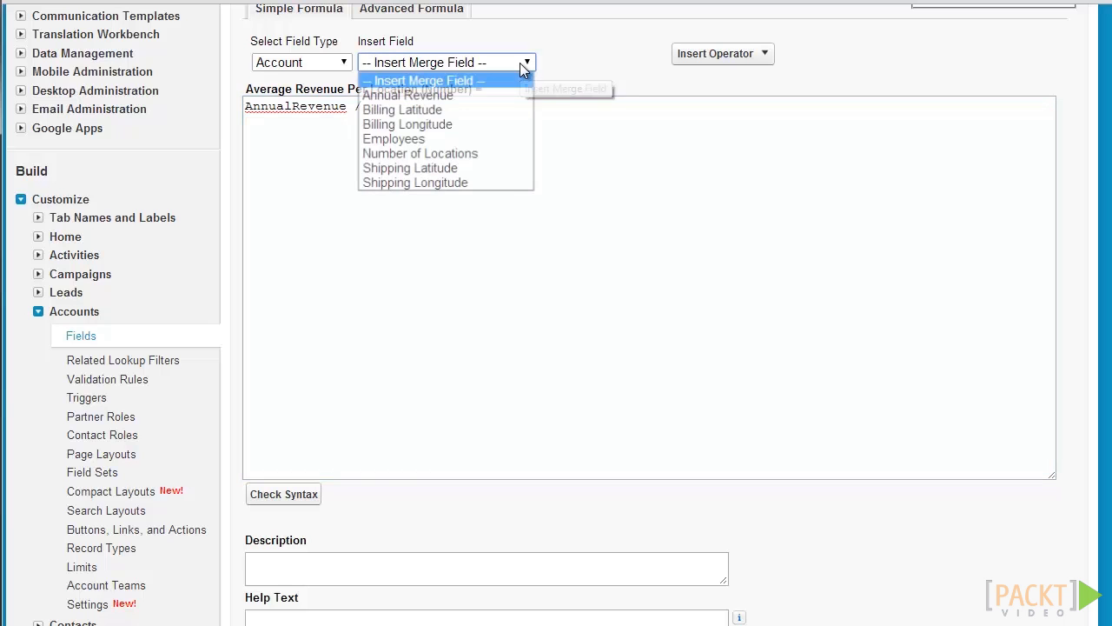
{"action": "left_click", "coordinate": [486, 153]}
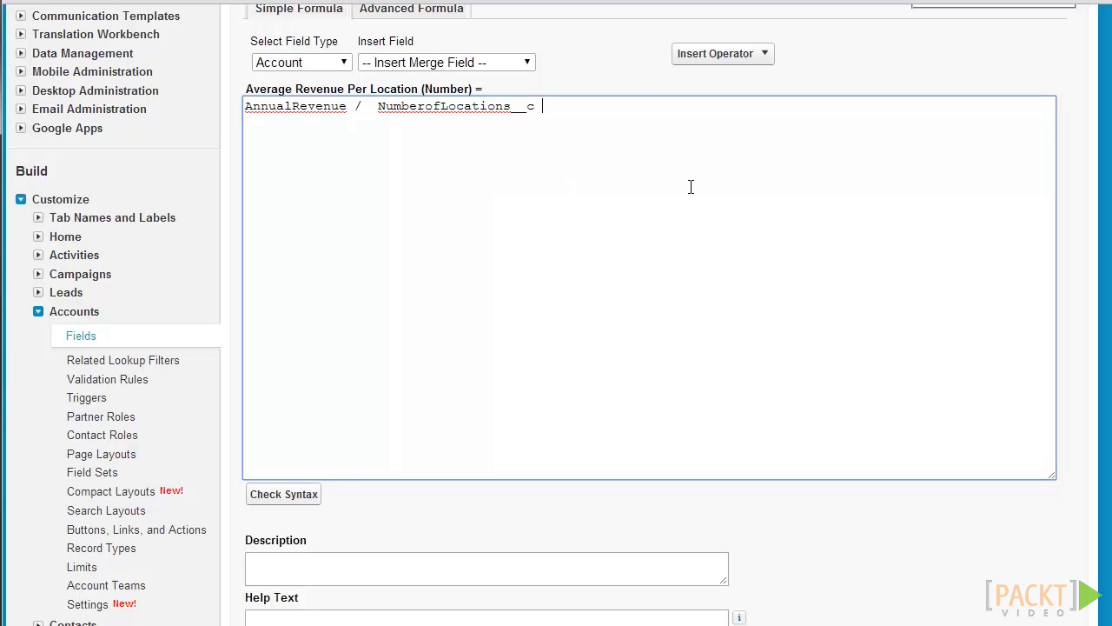
{"action": "left_click", "coordinate": [308, 493]}
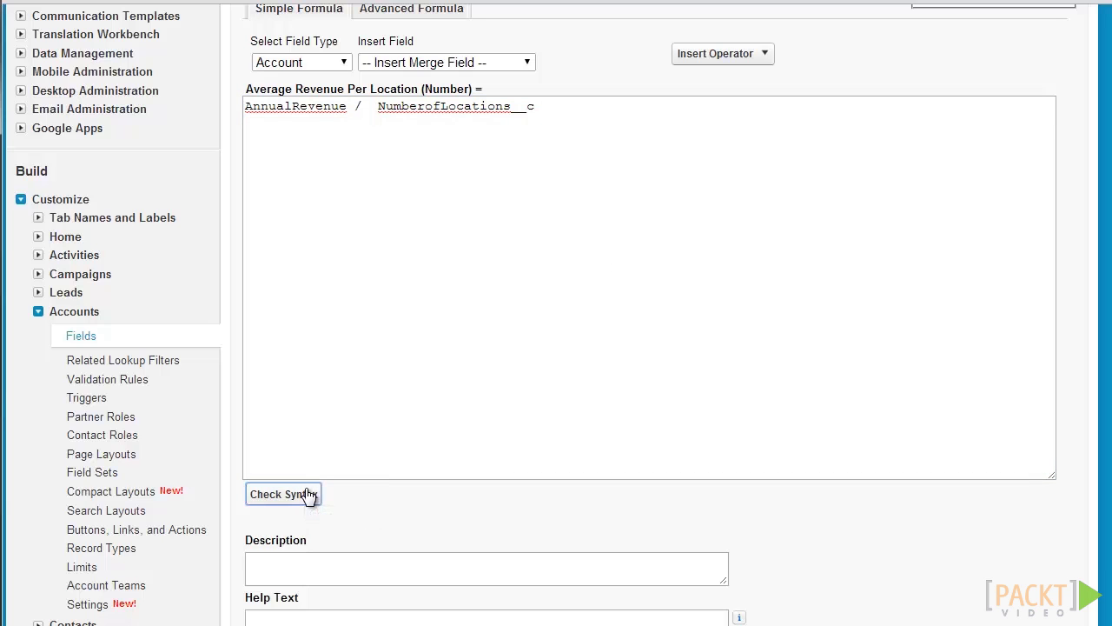
{"action": "scroll", "coordinate": [466, 334], "scroll_direction": "down", "scroll_amount": 3}
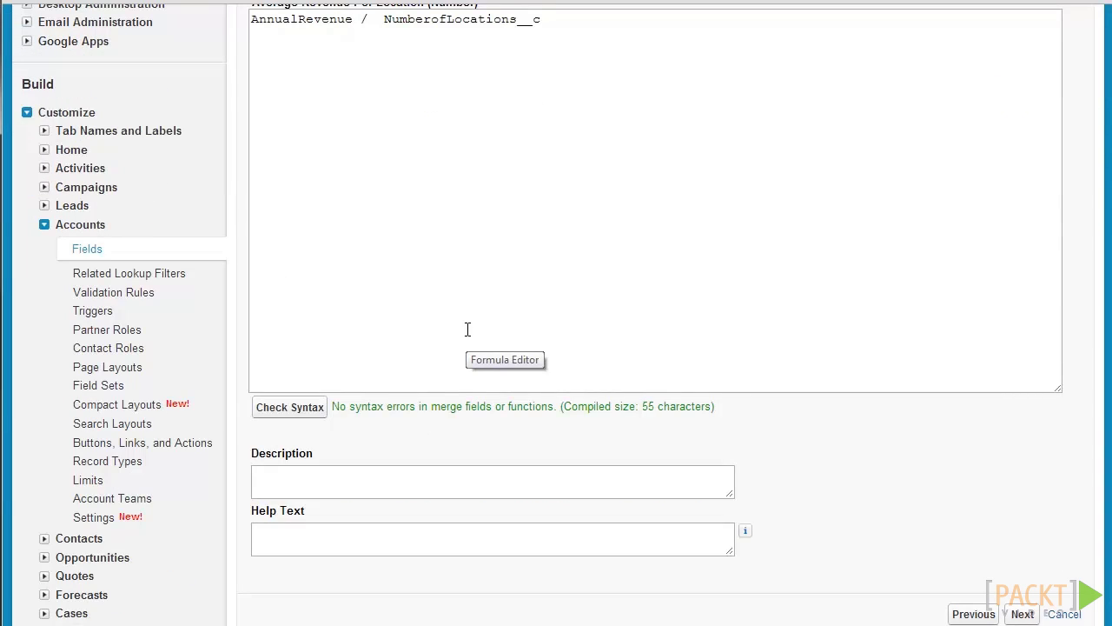
Make the new field visible to all profiles in field-level security
{"action": "left_click", "coordinate": [1022, 614]}
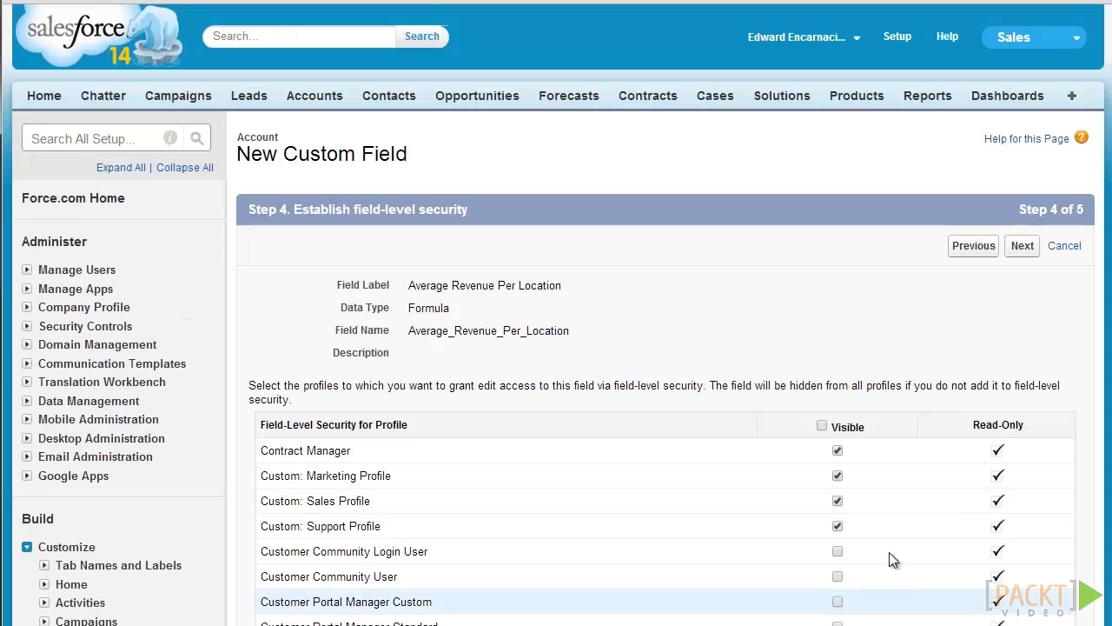
{"action": "scroll", "coordinate": [770, 330], "scroll_direction": "down", "scroll_amount": 1}
{"action": "left_click", "coordinate": [822, 252]}
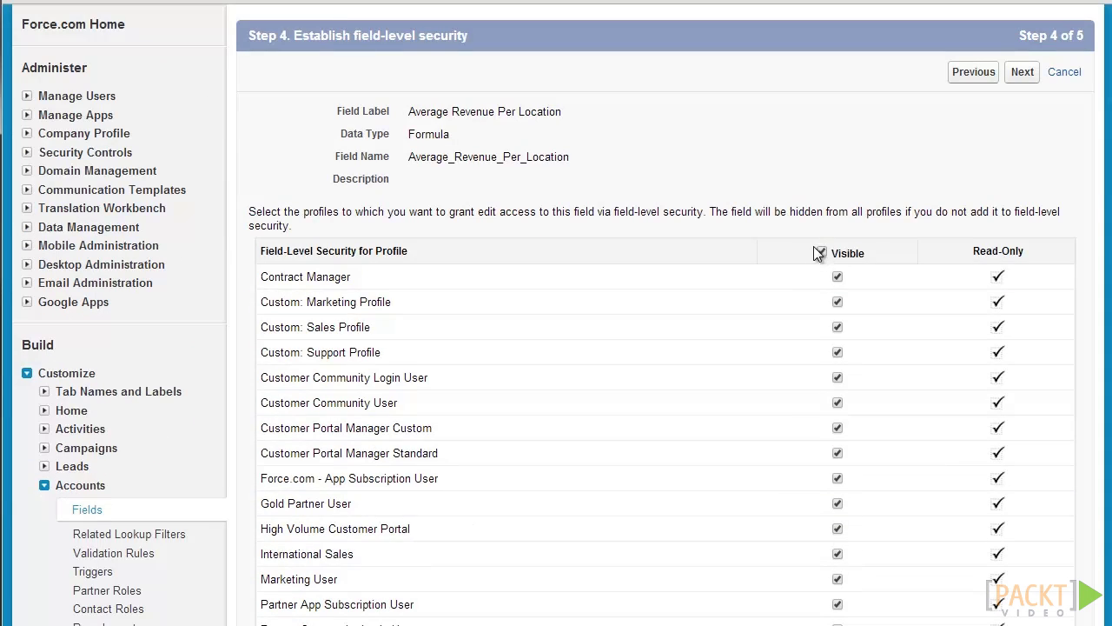
{"action": "left_click", "coordinate": [1023, 73]}
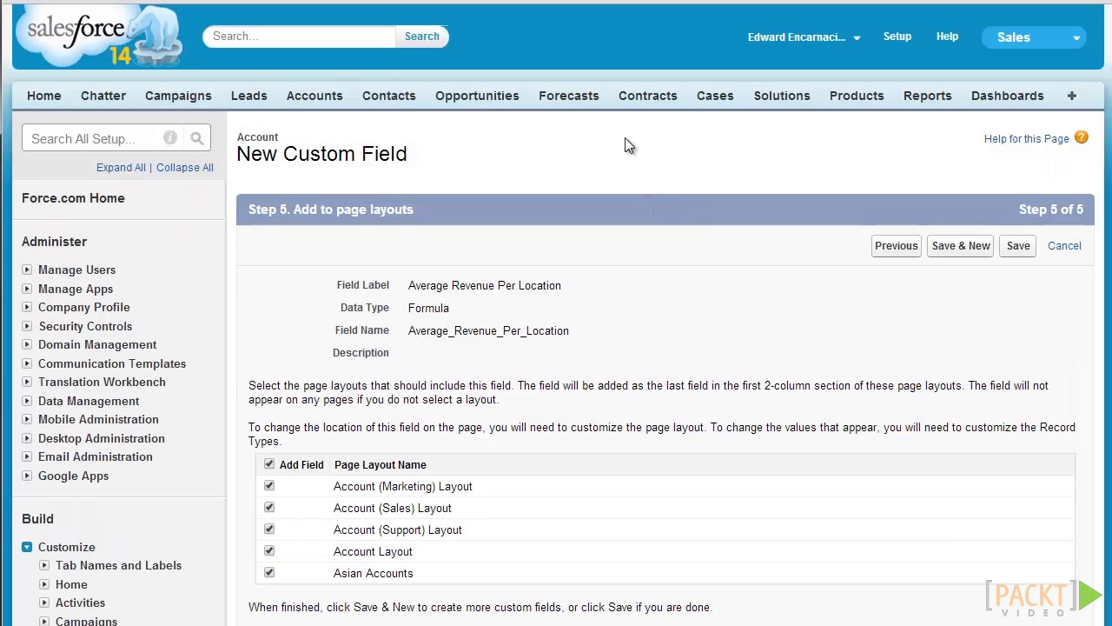
Add the field only to the Sales, Marketing and standard Account layouts, then save it
{"action": "scroll", "coordinate": [625, 144], "scroll_direction": "down", "scroll_amount": 1}
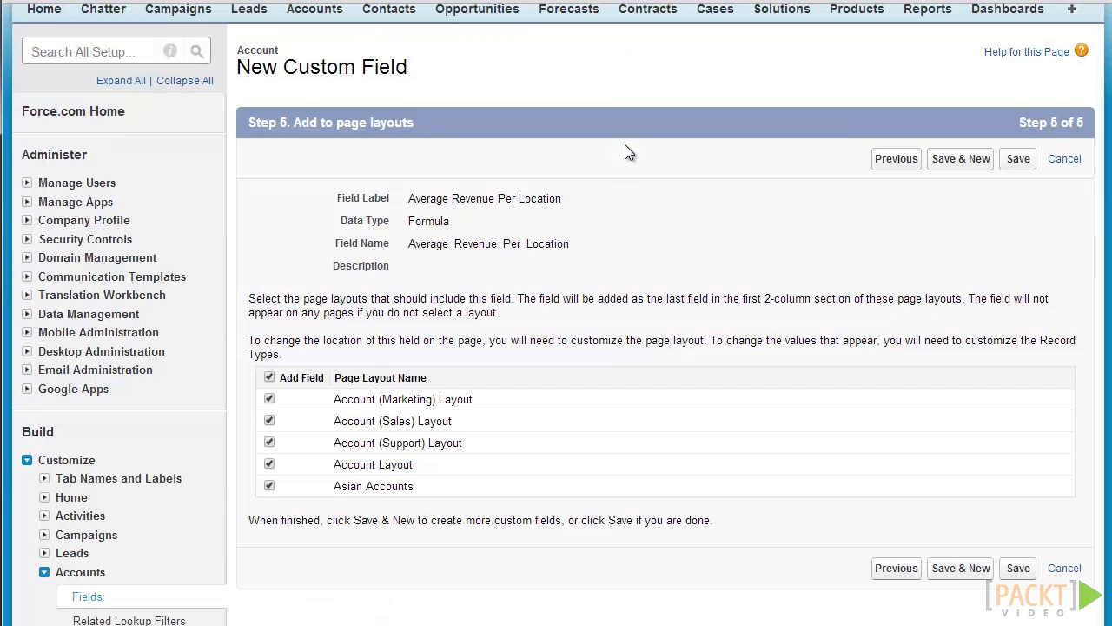
{"action": "left_click", "coordinate": [269, 379]}
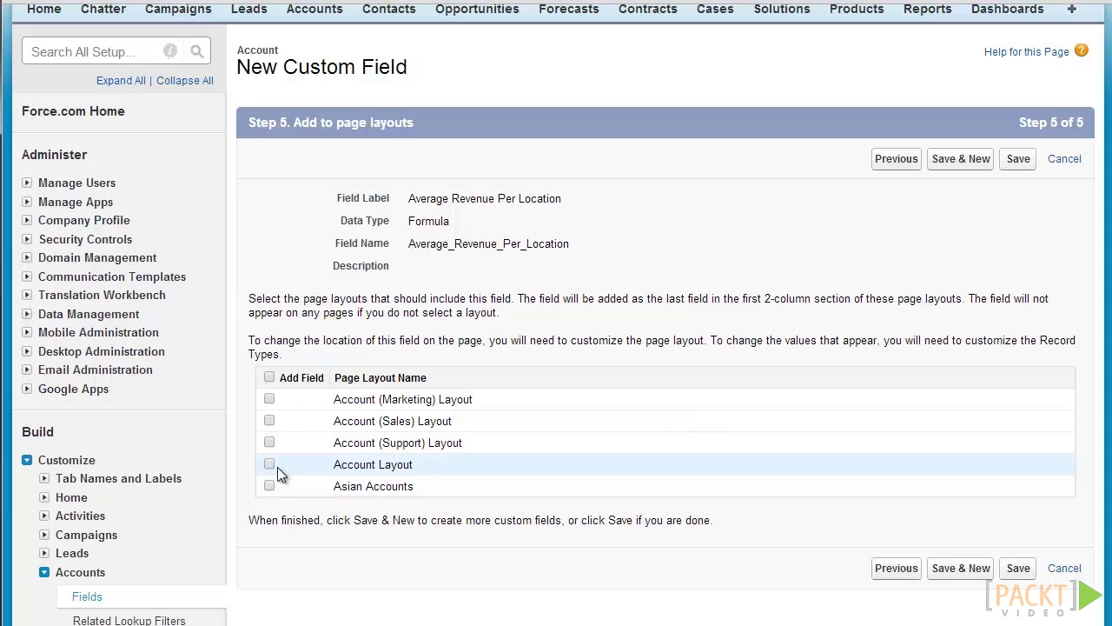
{"action": "left_click", "coordinate": [270, 420]}
{"action": "left_click", "coordinate": [269, 465]}
{"action": "left_click", "coordinate": [270, 400]}
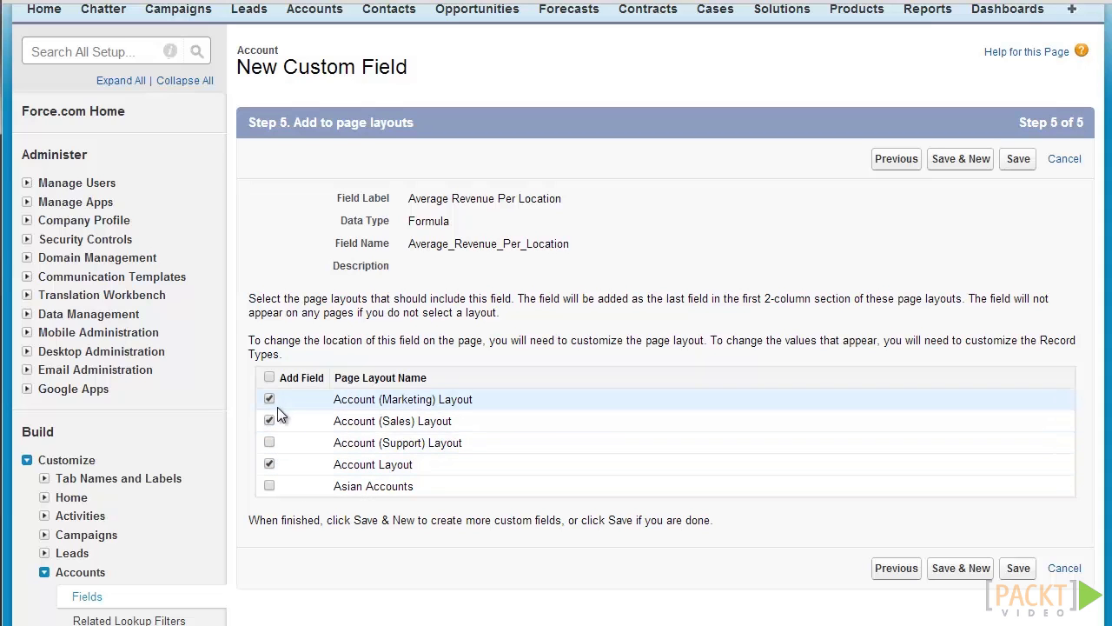
{"action": "left_click", "coordinate": [1018, 160]}
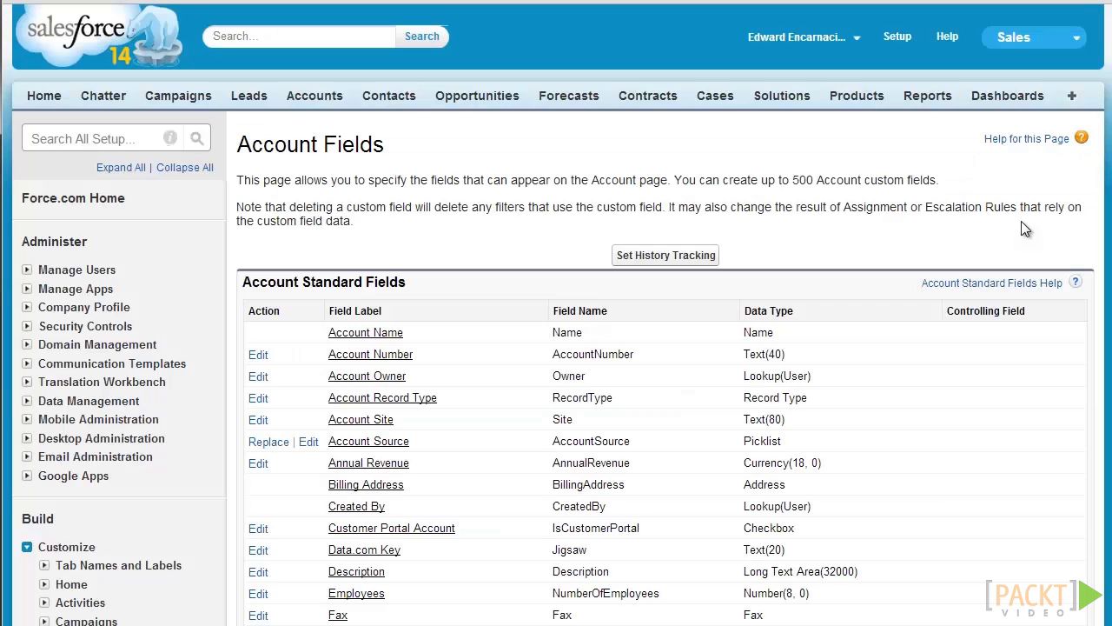
Verify Average Revenue Per Location is listed, then start a second Formula-type Account field
{"action": "scroll", "coordinate": [881, 271], "scroll_direction": "down", "scroll_amount": 4}
{"action": "scroll", "coordinate": [606, 245], "scroll_direction": "down", "scroll_amount": 3}
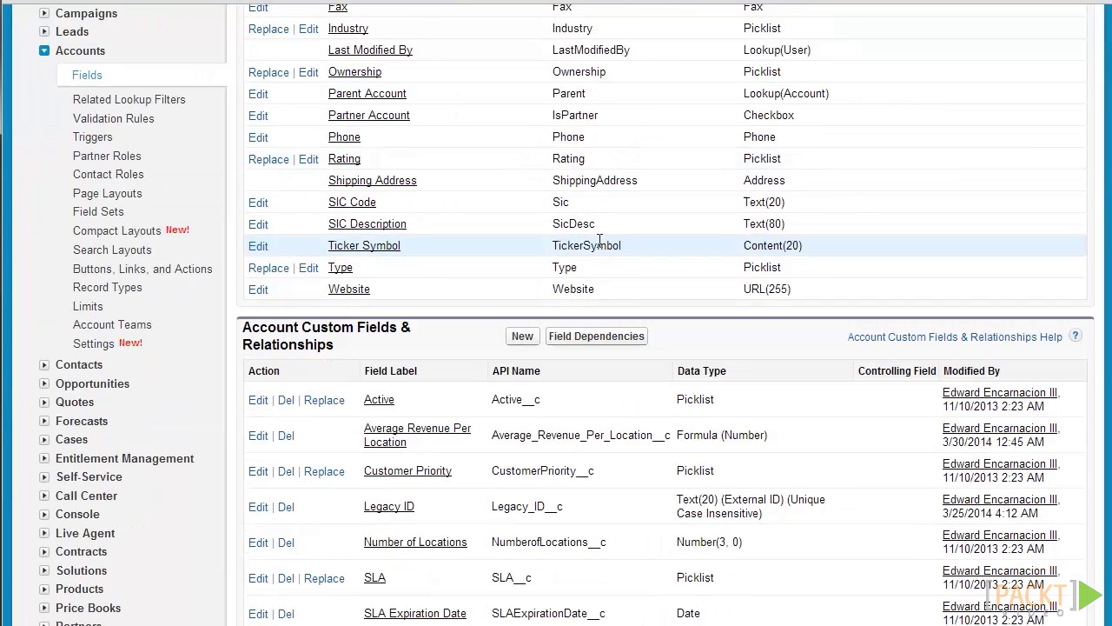
{"action": "scroll", "coordinate": [478, 311], "scroll_direction": "down", "scroll_amount": 1}
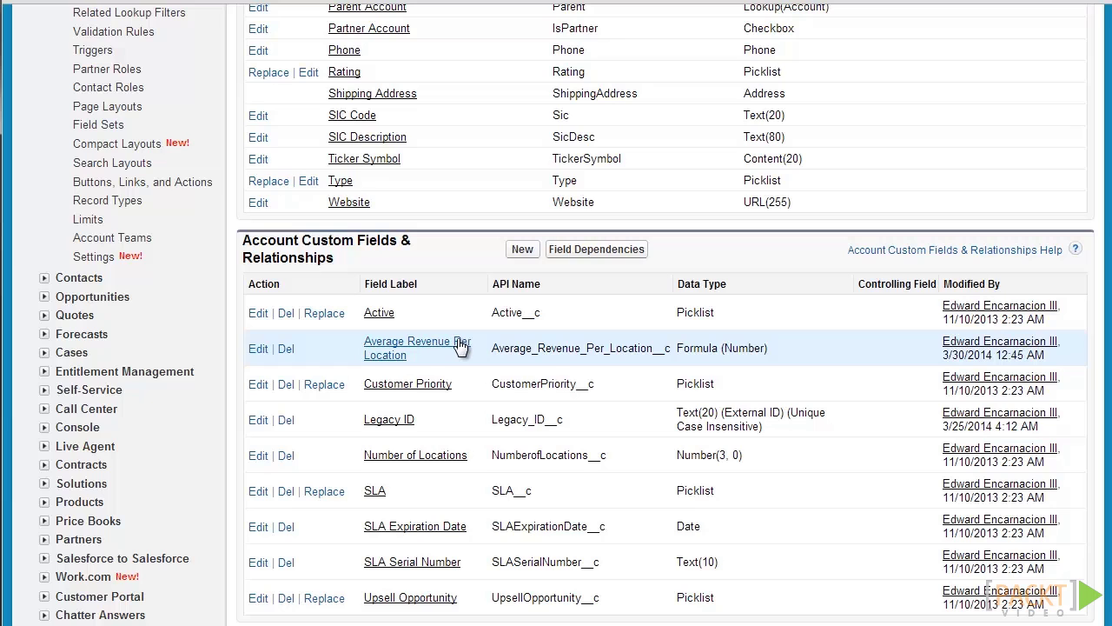
{"action": "left_click", "coordinate": [521, 249]}
{"action": "scroll", "coordinate": [303, 252], "scroll_direction": "down", "scroll_amount": 2}
{"action": "left_click", "coordinate": [297, 264]}
{"action": "left_click", "coordinate": [1022, 71]}
Label the field 'Expected Commision', auto-fill its name, and set it to return Currency
{"action": "left_click", "coordinate": [468, 285]}
{"action": "type", "text": "Expected Commision"}
{"action": "key", "text": "Tab"}
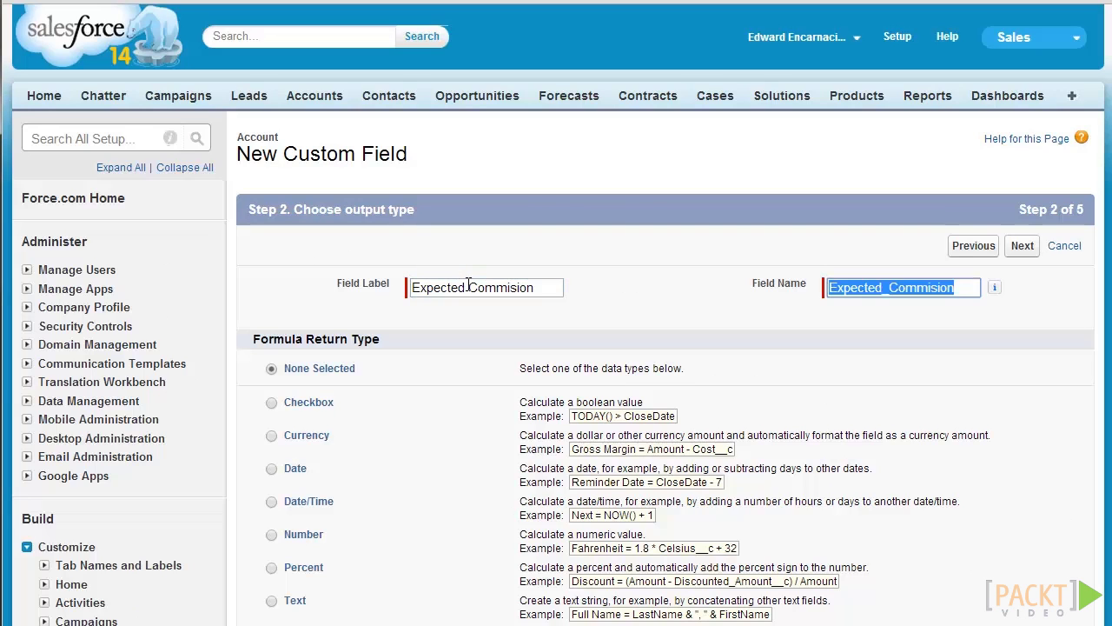
{"action": "left_click", "coordinate": [271, 435]}
{"action": "scroll", "coordinate": [821, 327], "scroll_direction": "down", "scroll_amount": 2}
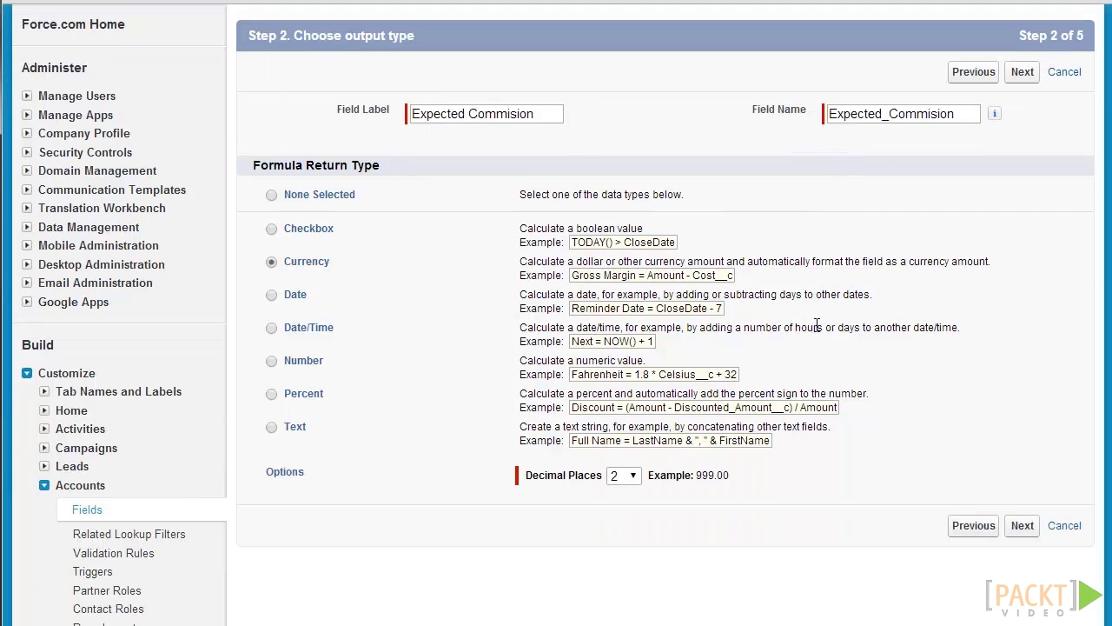
{"action": "left_click", "coordinate": [1014, 532]}
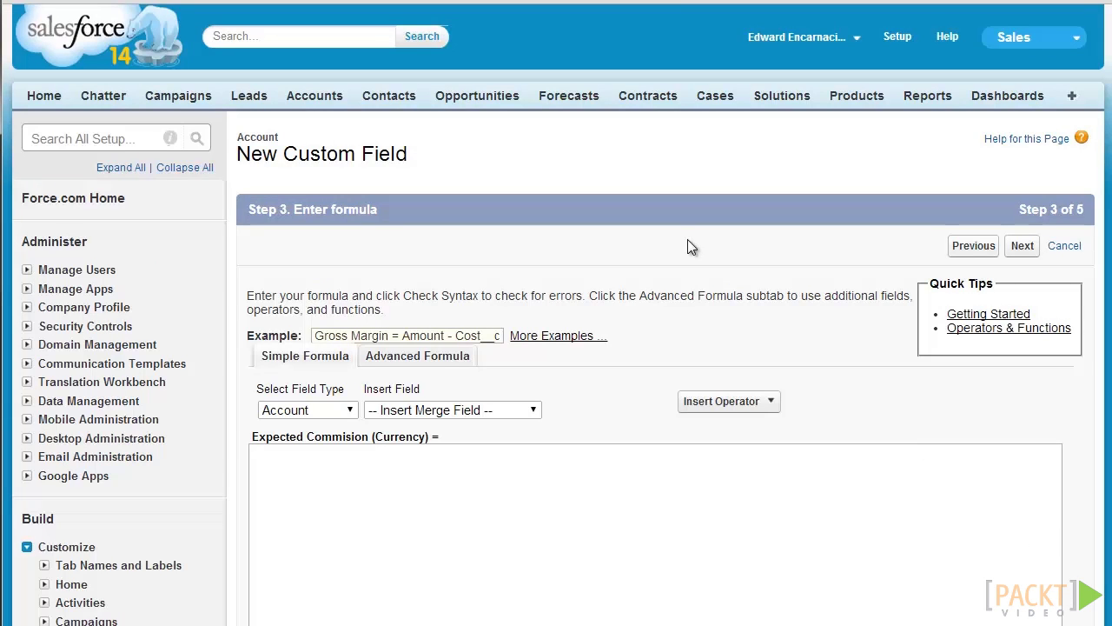
{"action": "left_click", "coordinate": [431, 358]}
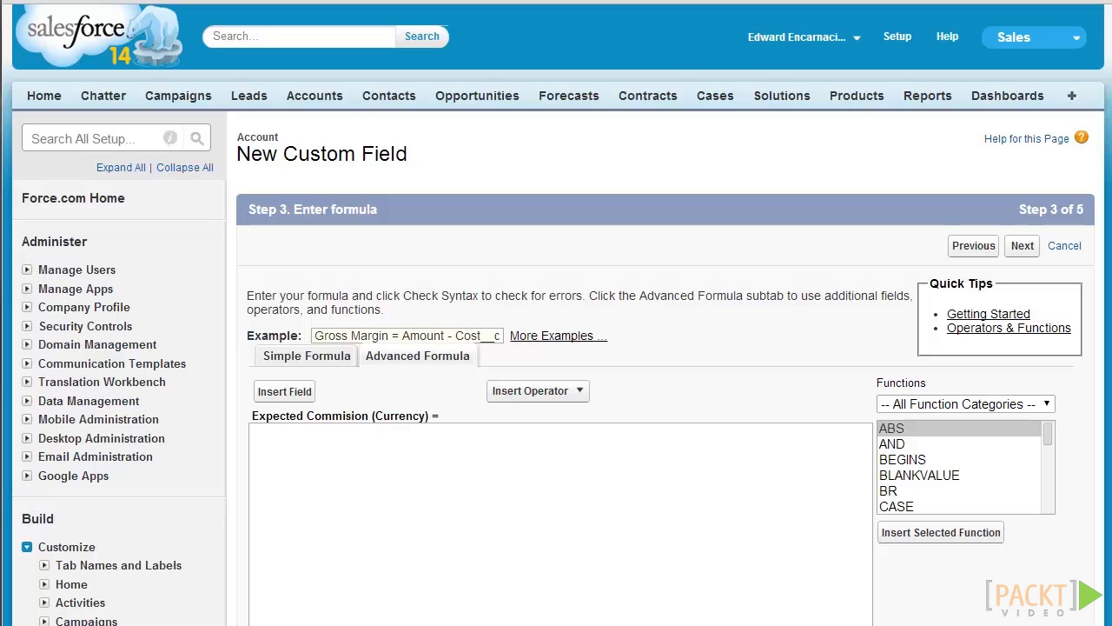
Insert the Account Owner's Department field (Owner.Department) into the formula
{"action": "left_click", "coordinate": [274, 392]}
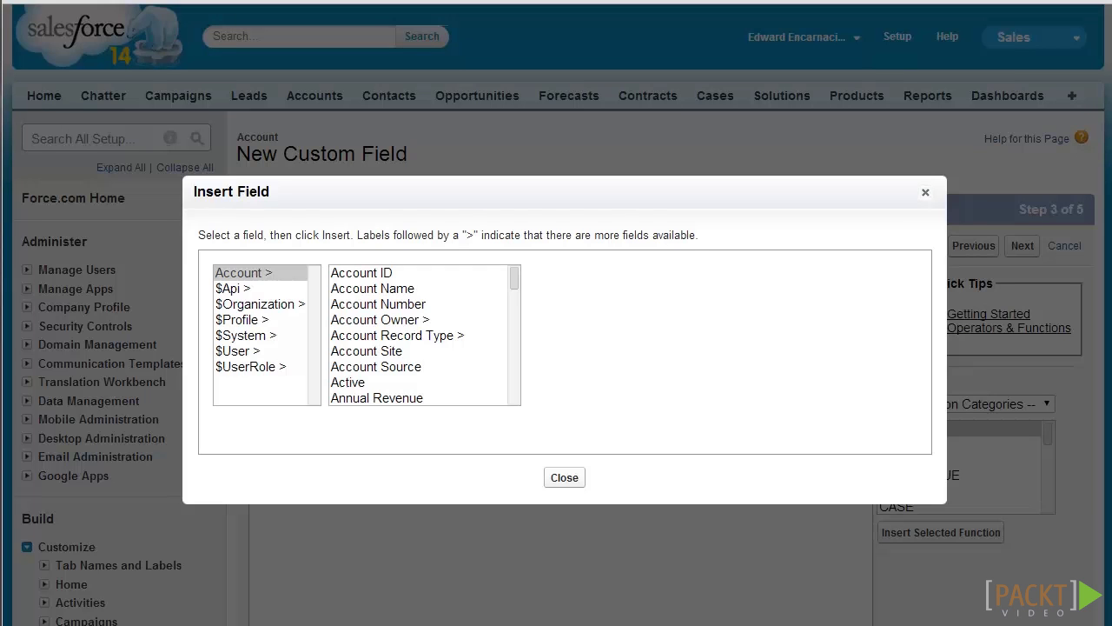
{"action": "left_click", "coordinate": [517, 275]}
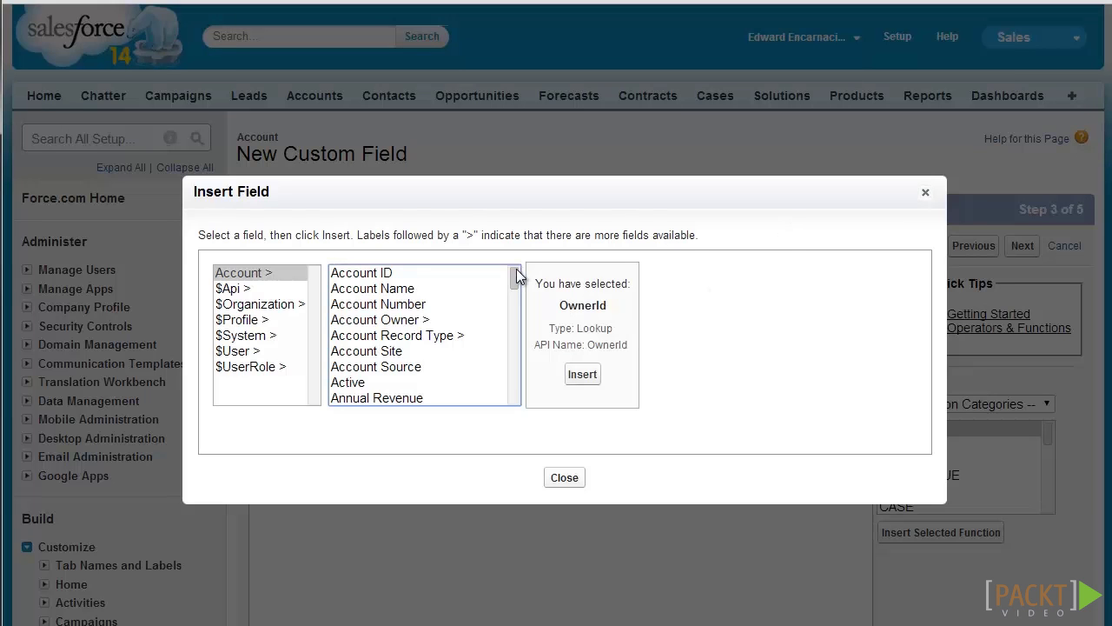
{"action": "left_click", "coordinate": [390, 321]}
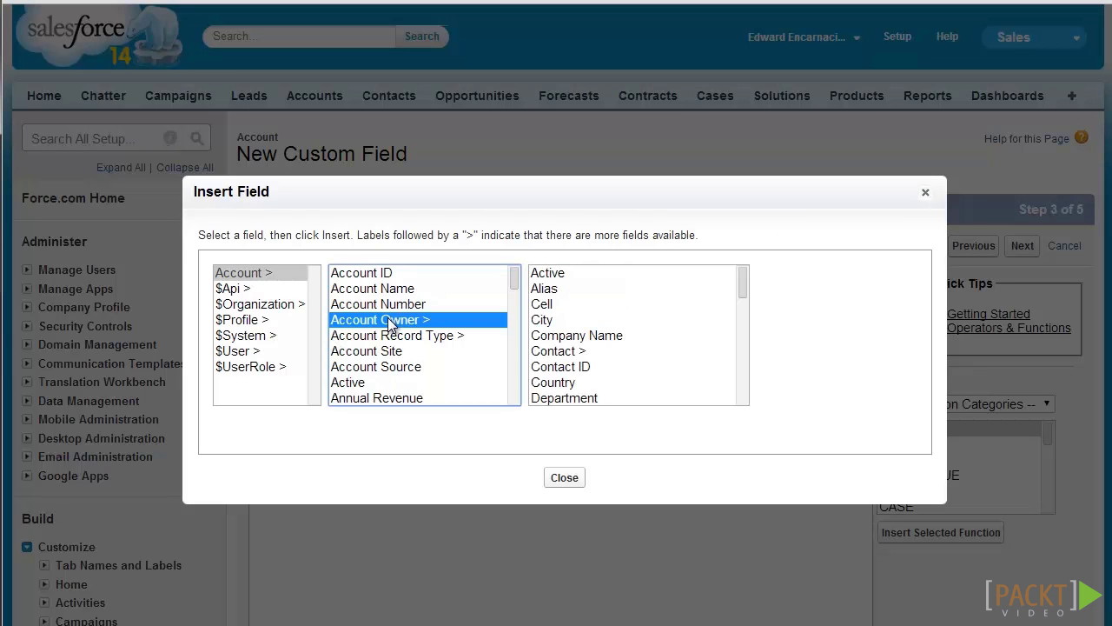
{"action": "left_click_drag", "start_coordinate": [745, 276], "coordinate": [750, 306]}
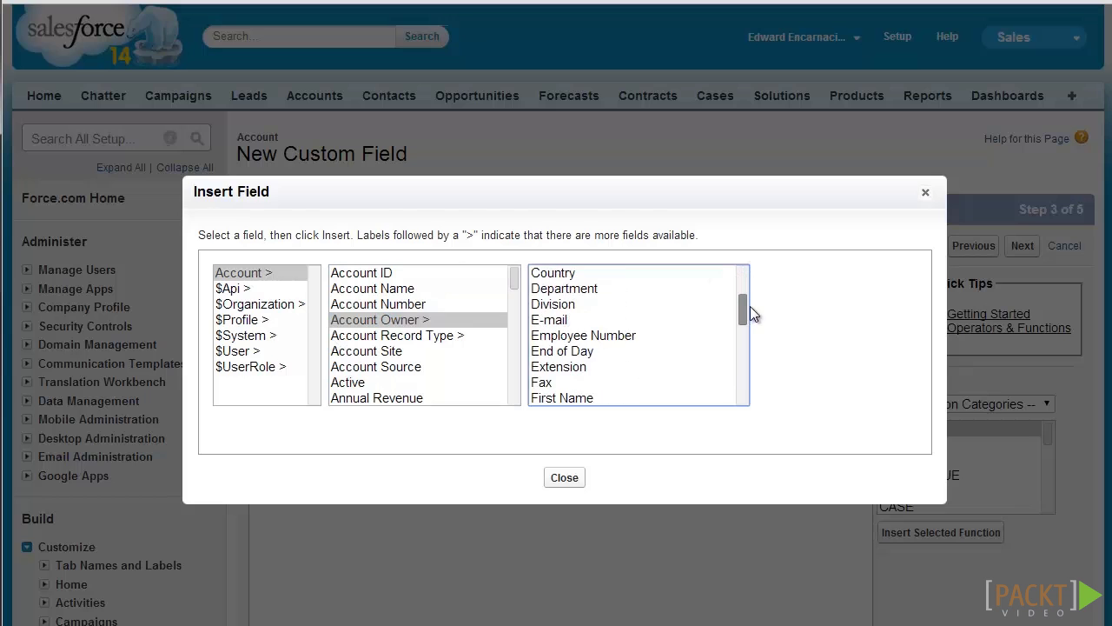
{"action": "left_click", "coordinate": [667, 288]}
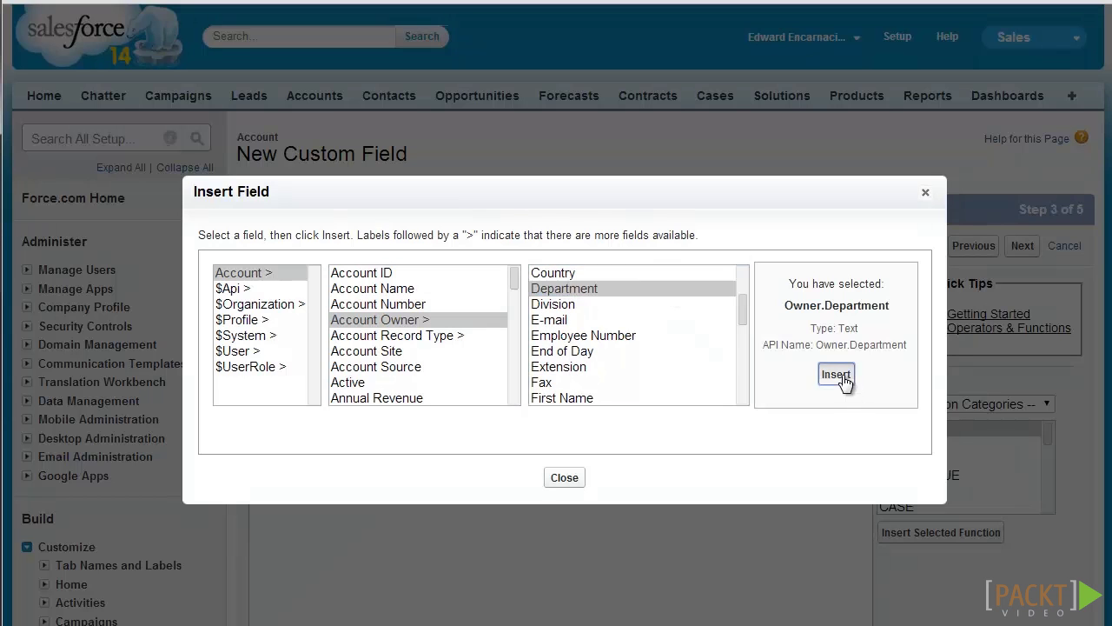
{"action": "left_click", "coordinate": [836, 374]}
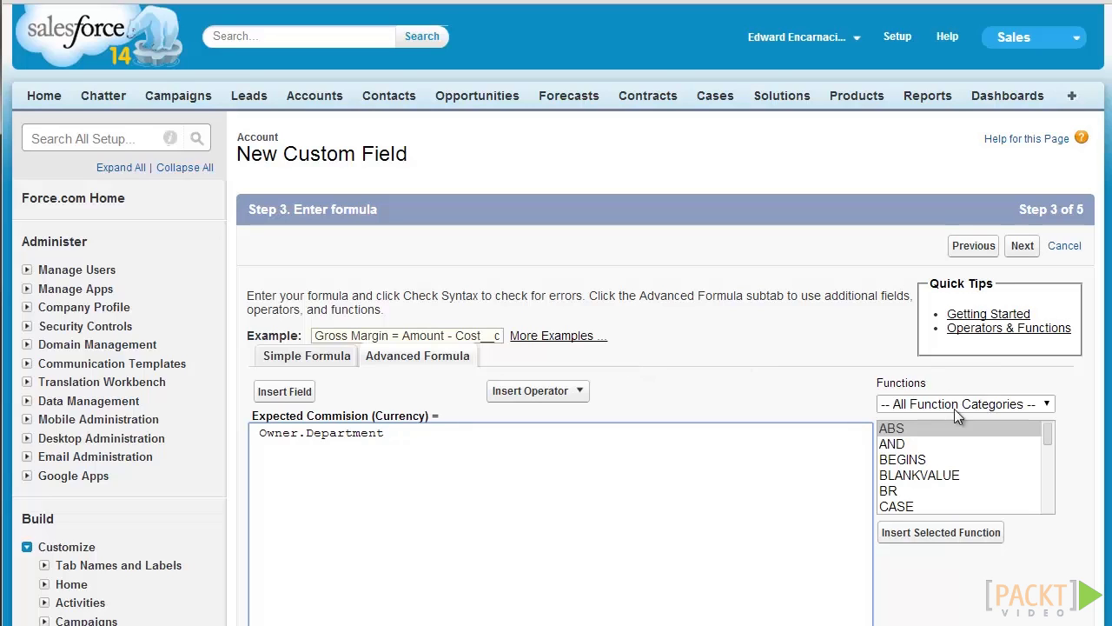
Wrap the field in IF( Owner.Department == 'SALES', to begin the condition
{"action": "type", "text": "IF("}
{"action": "left_click", "coordinate": [503, 426]}
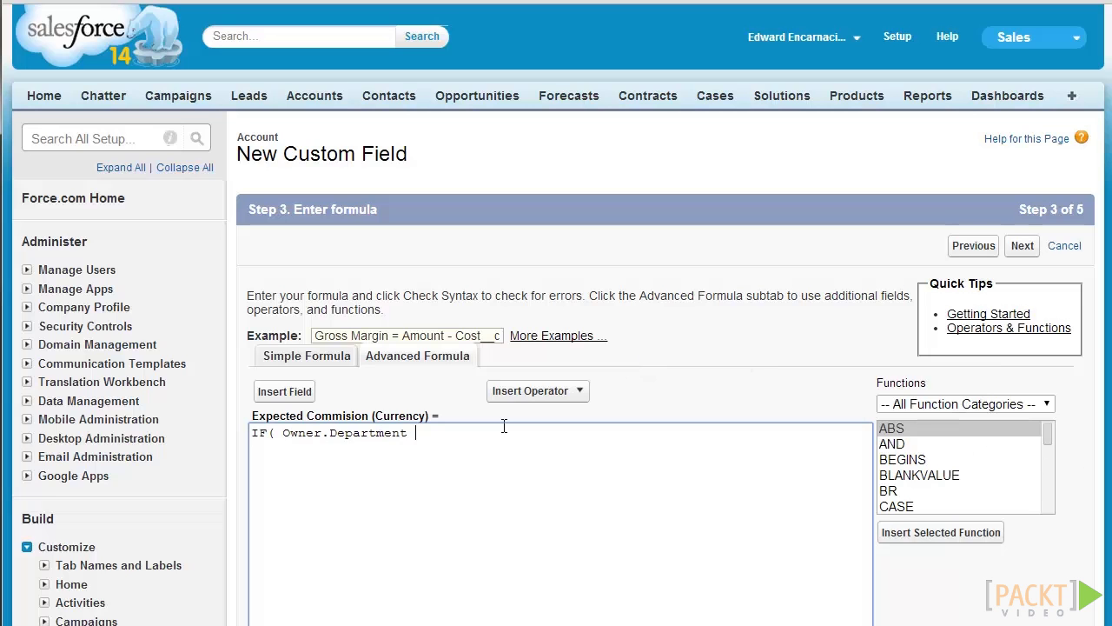
{"action": "type", "text": "== 'SALES',"}
{"action": "key", "text": "Tab"}
Finish with Average_Revenue_Per_Location__c * 0.10 , 0 ) and run the syntax check
{"action": "left_click", "coordinate": [286, 392]}
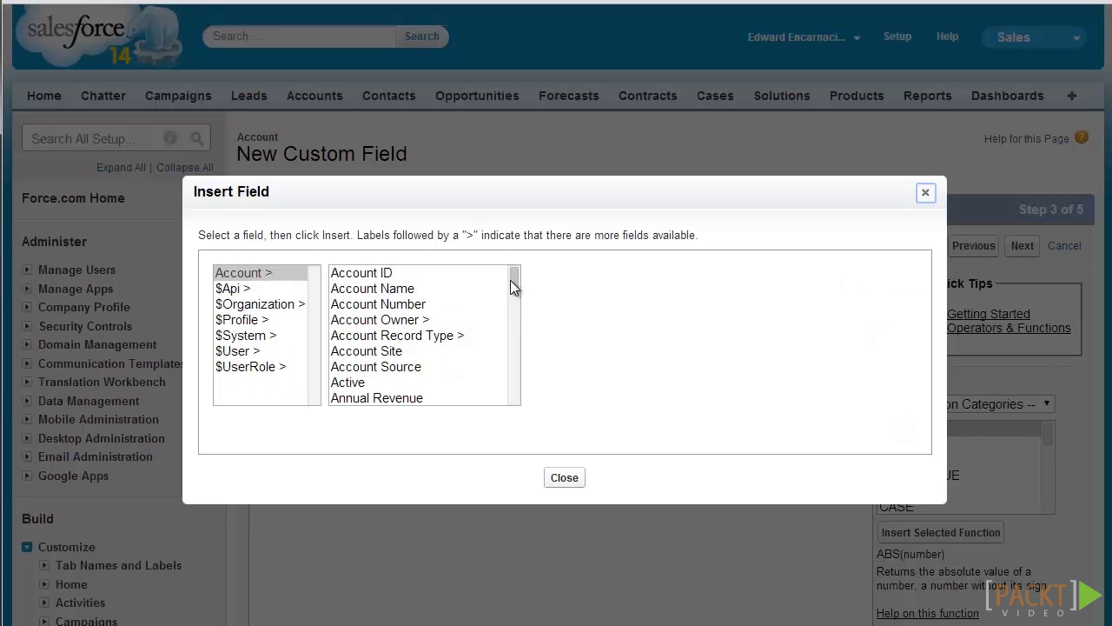
{"action": "left_click_drag", "start_coordinate": [513, 287], "coordinate": [516, 303]}
{"action": "left_click", "coordinate": [489, 306]}
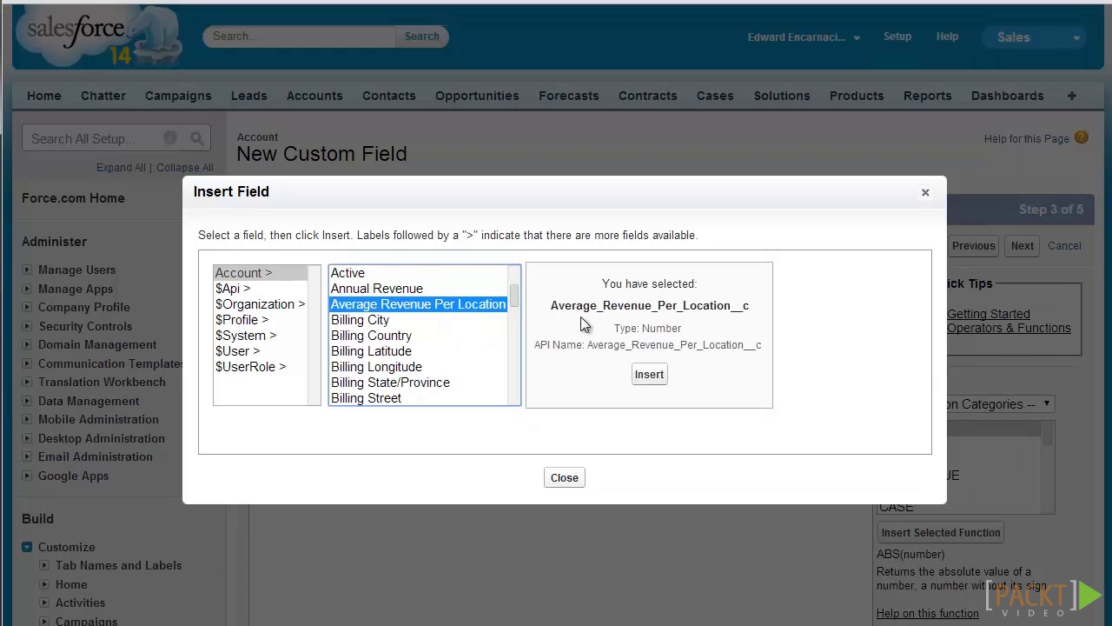
{"action": "left_click", "coordinate": [659, 379]}
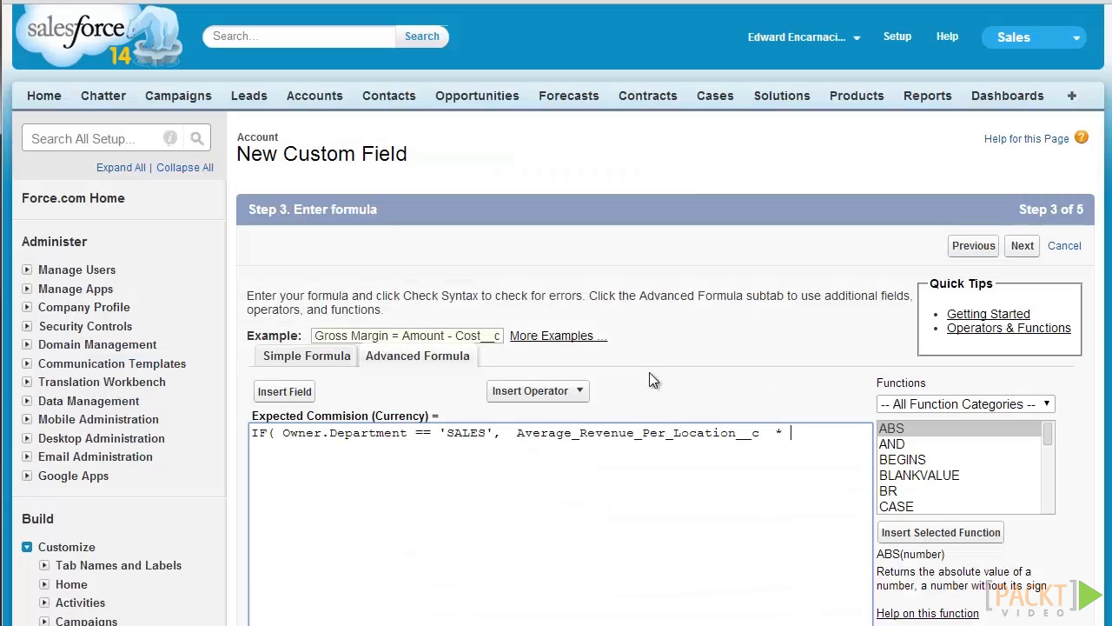
{"action": "type", "text": "* 0.10"}
{"action": "type", "text": ", 0 )"}
{"action": "scroll", "coordinate": [699, 343], "scroll_direction": "down", "scroll_amount": 3}
{"action": "left_click", "coordinate": [277, 564]}
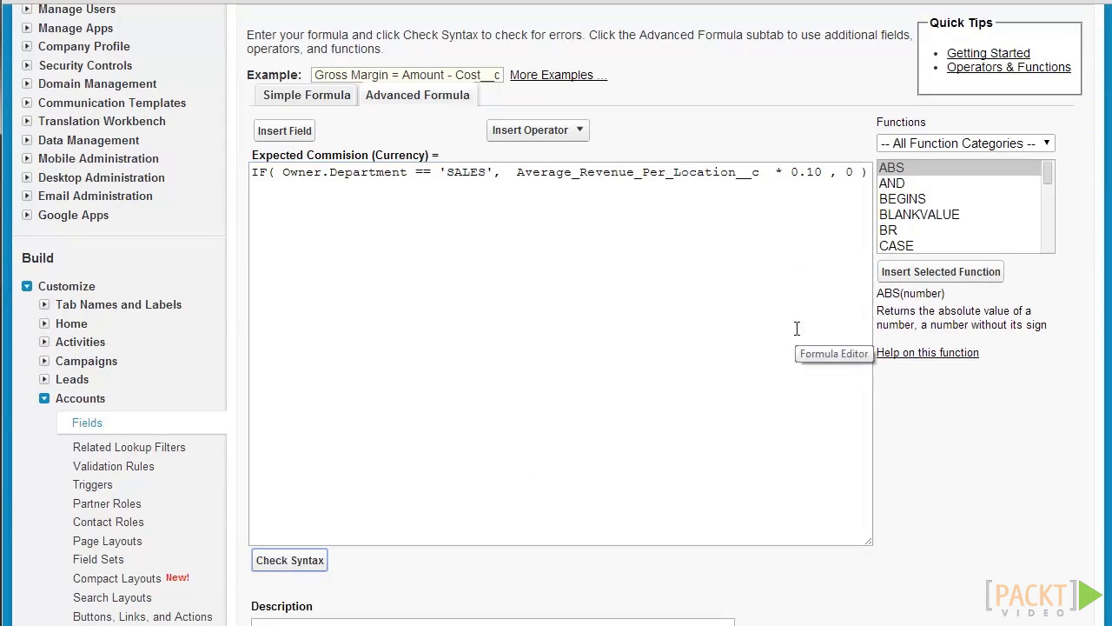
Make Expected Commision visible to every profile in field-level security
{"action": "scroll", "coordinate": [755, 347], "scroll_direction": "down", "scroll_amount": 2}
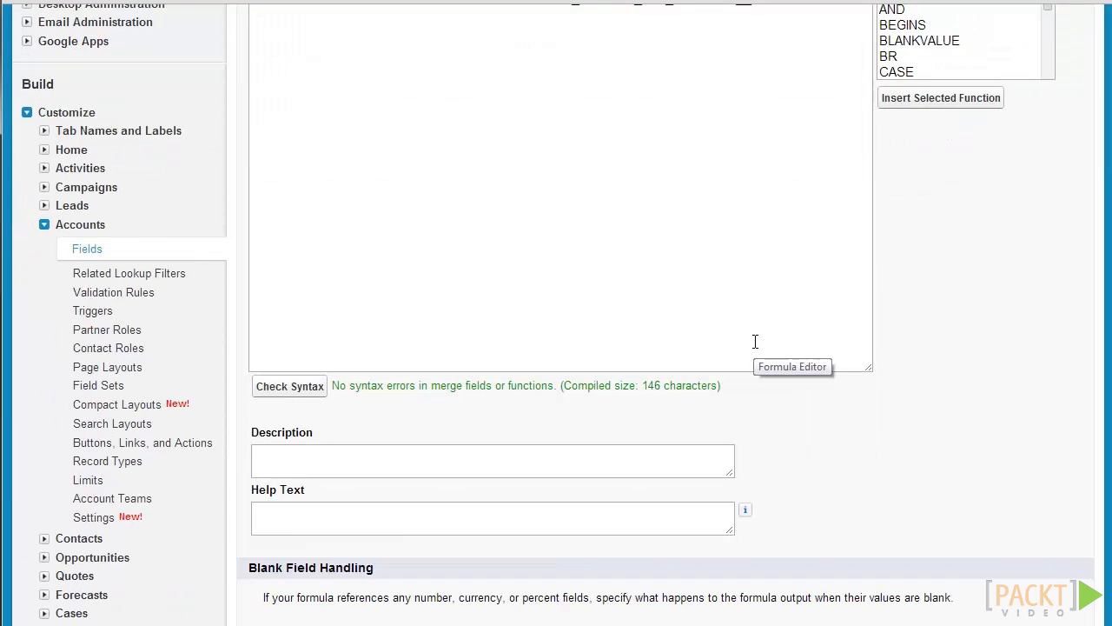
{"action": "scroll", "coordinate": [755, 336], "scroll_direction": "down", "scroll_amount": 3}
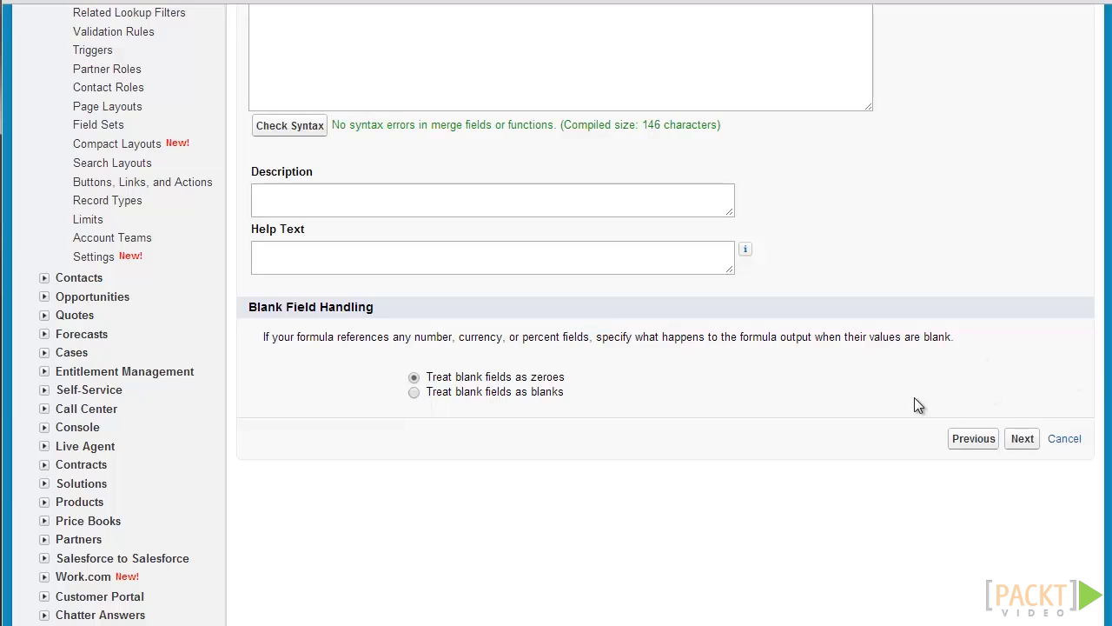
{"action": "left_click", "coordinate": [1023, 440]}
{"action": "left_click", "coordinate": [821, 426]}
{"action": "left_click", "coordinate": [1013, 256]}
Add the field only to the Account and Account (Sales) layouts, then save it
{"action": "scroll", "coordinate": [741, 288], "scroll_direction": "down", "scroll_amount": 1}
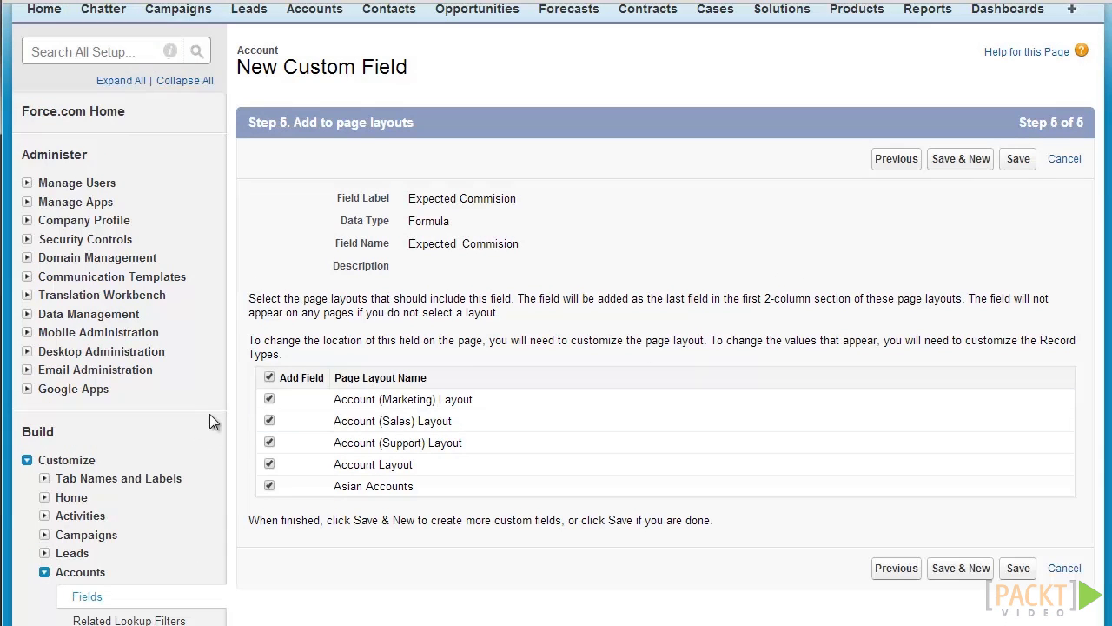
{"action": "left_click", "coordinate": [270, 377]}
{"action": "left_click", "coordinate": [269, 464]}
{"action": "left_click", "coordinate": [269, 420]}
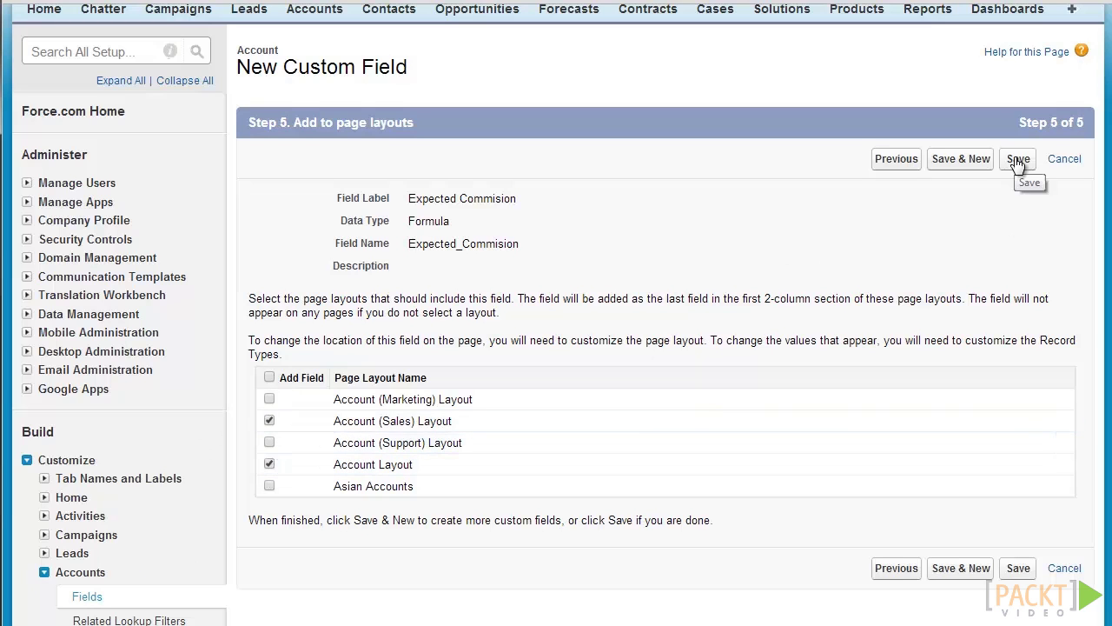
{"action": "left_click", "coordinate": [1017, 161]}
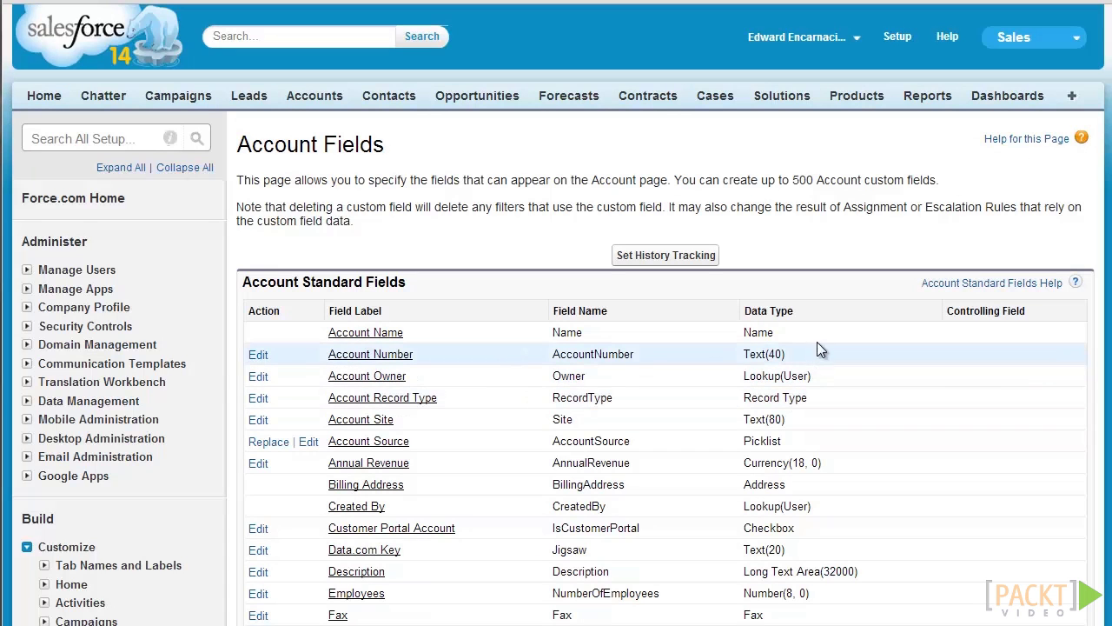
Confirm Expected Commision is listed as Formula (Currency), then start a third Account custom field
{"action": "scroll", "coordinate": [827, 239], "scroll_direction": "down", "scroll_amount": 3}
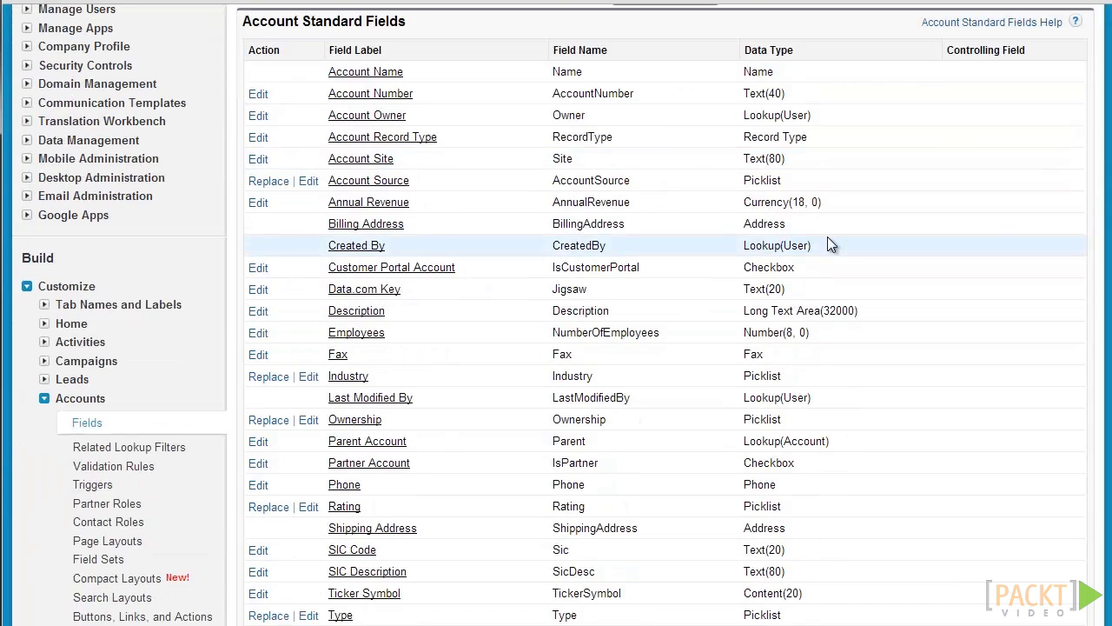
{"action": "scroll", "coordinate": [827, 238], "scroll_direction": "down", "scroll_amount": 3}
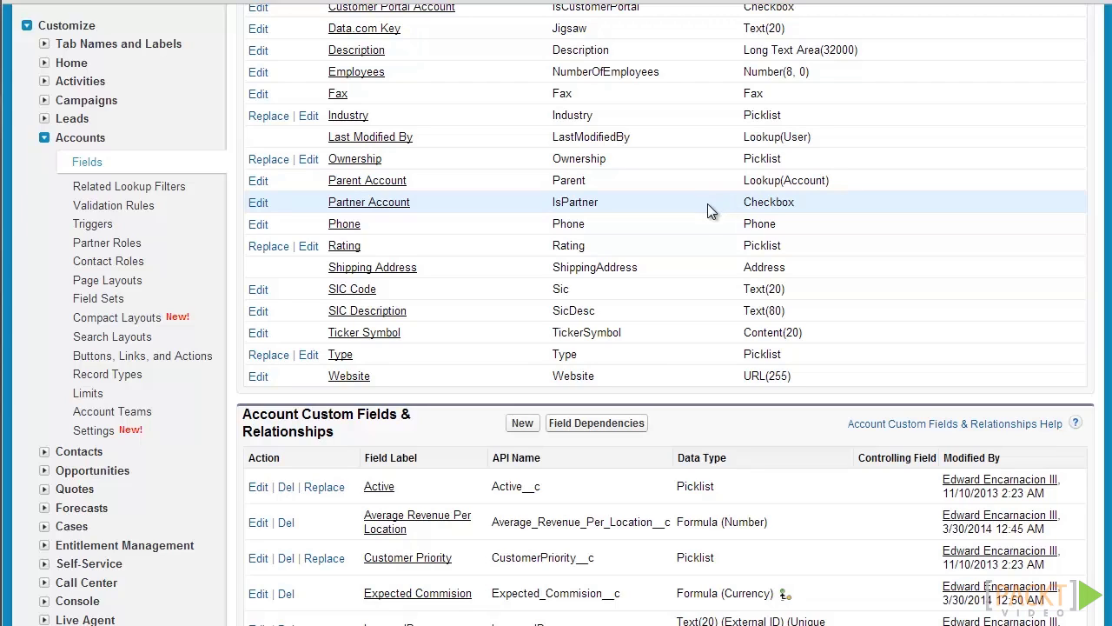
{"action": "left_click", "coordinate": [525, 423]}
Choose Text as the data type for the new Account field
{"action": "scroll", "coordinate": [382, 320], "scroll_direction": "down", "scroll_amount": 2}
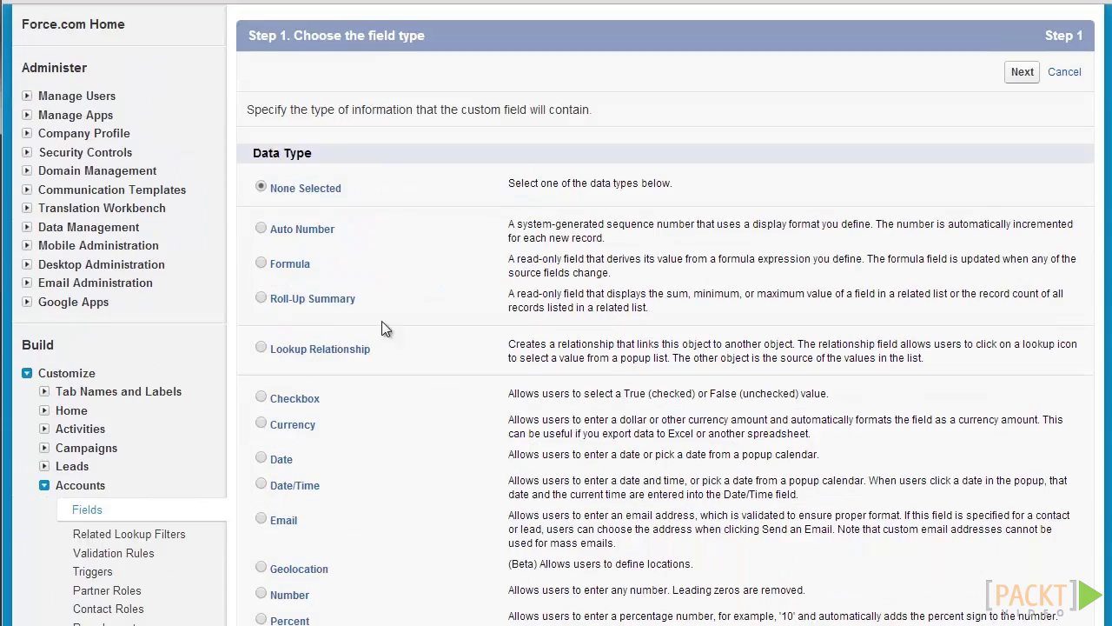
{"action": "scroll", "coordinate": [309, 536], "scroll_direction": "down", "scroll_amount": 3}
{"action": "left_click", "coordinate": [262, 464]}
{"action": "scroll", "coordinate": [262, 464], "scroll_direction": "down", "scroll_amount": 2}
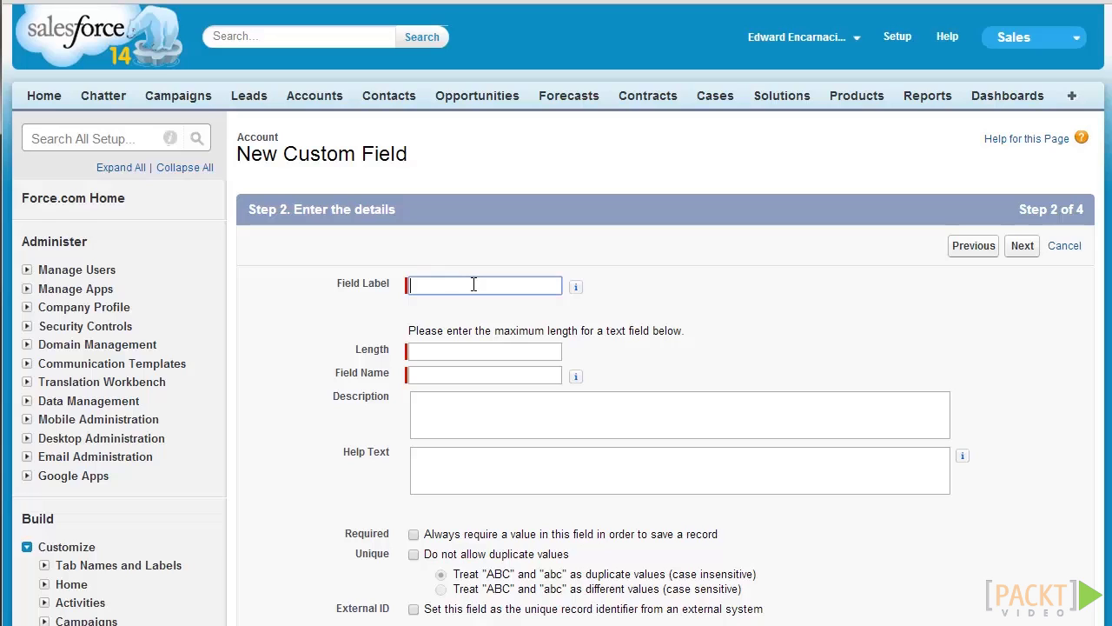
Label the field 'Managing Division' with length 255, keeping field name Managing_Division
{"action": "type", "text": "Managing Division"}
{"action": "key", "text": "Tab"}
{"action": "type", "text": "255"}
{"action": "key", "text": "Tab"}
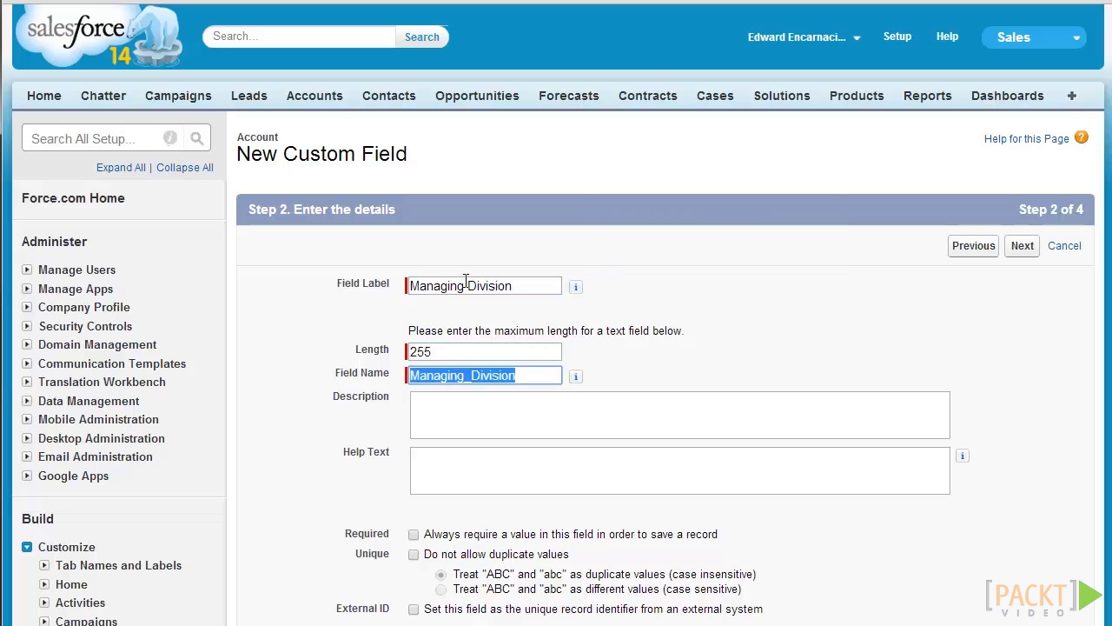
{"action": "key", "text": "Tab"}
{"action": "key", "text": "Tab"}
{"action": "key", "text": "Tab"}
{"action": "key", "text": "Tab"}
{"action": "scroll", "coordinate": [598, 366], "scroll_direction": "down", "scroll_amount": 3}
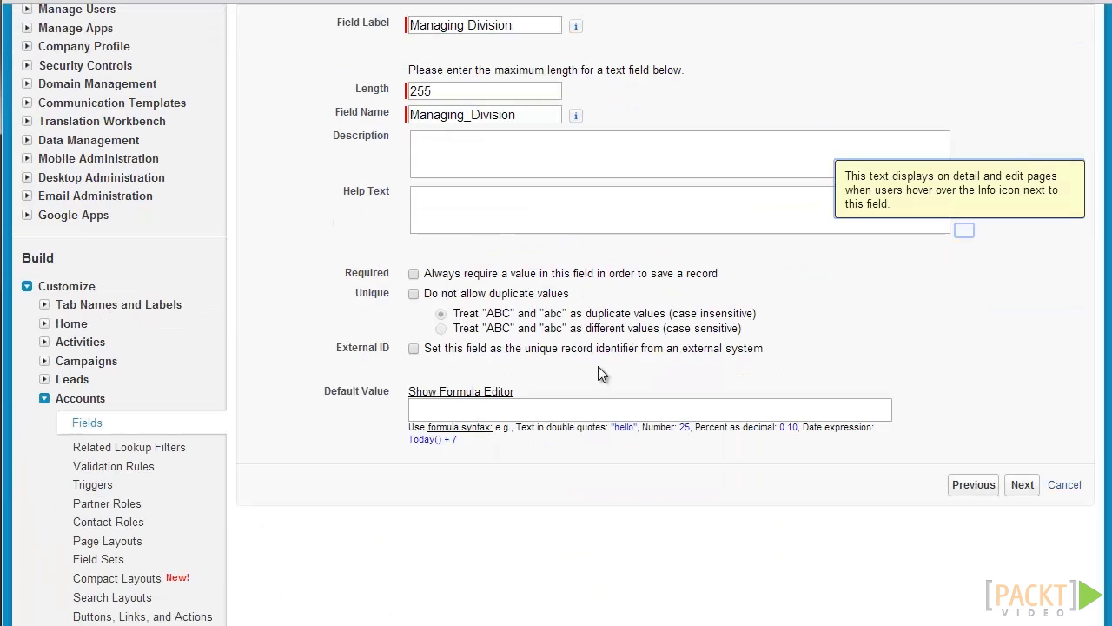
{"action": "left_click", "coordinate": [500, 392]}
Insert the $User Division merge field as the default-value formula, giving $User.Division
{"action": "scroll", "coordinate": [531, 347], "scroll_direction": "down", "scroll_amount": 5}
{"action": "left_click", "coordinate": [816, 623]}
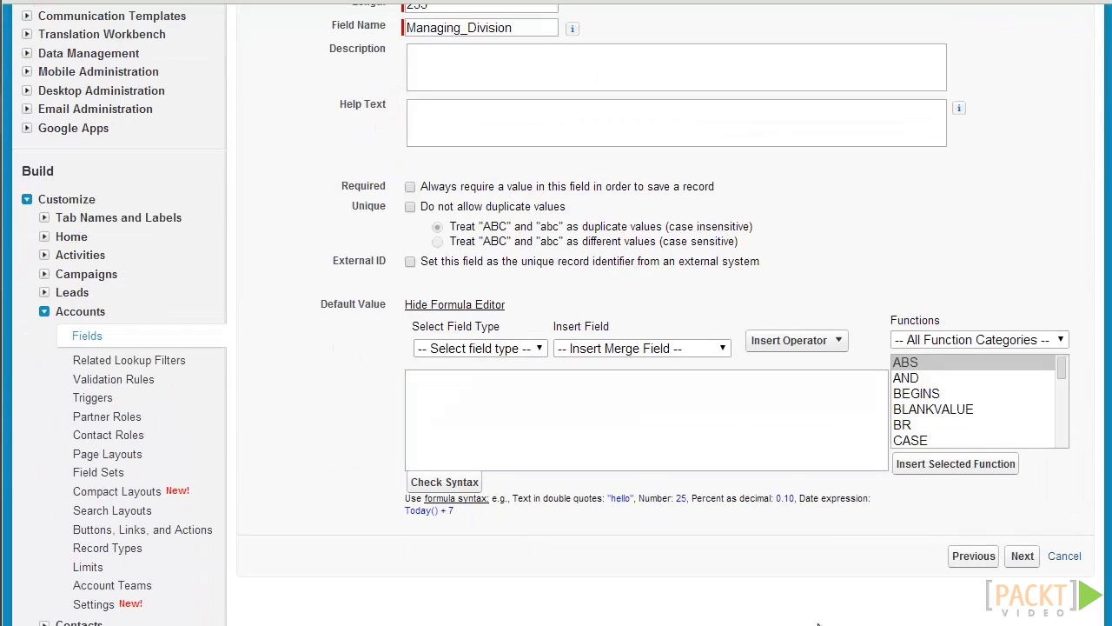
{"action": "left_click", "coordinate": [510, 351]}
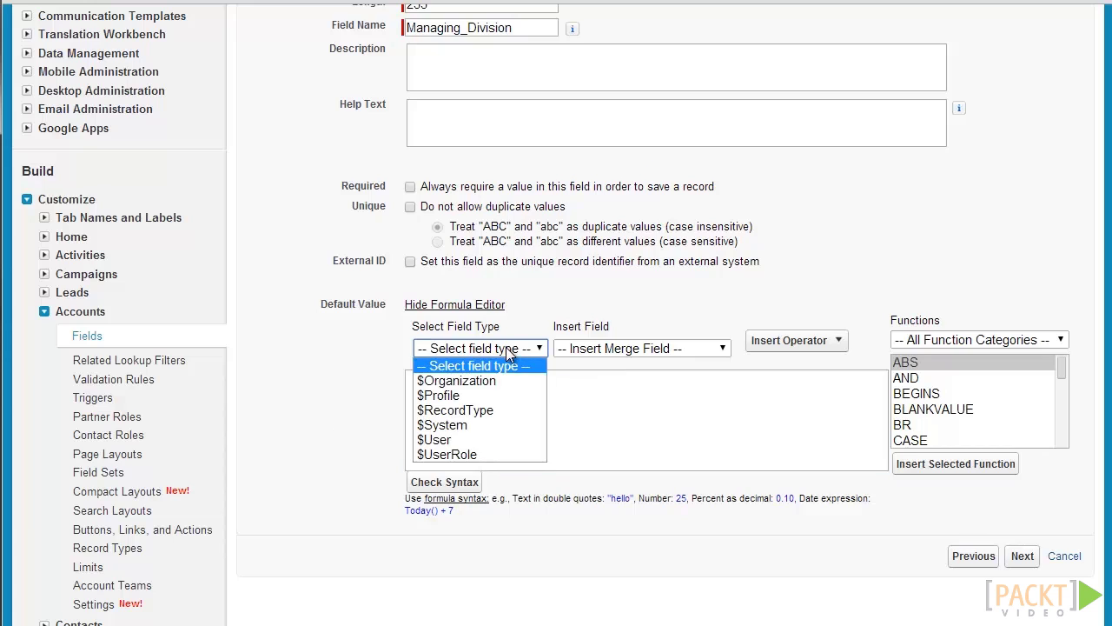
{"action": "left_click", "coordinate": [451, 442]}
{"action": "left_click", "coordinate": [647, 350]}
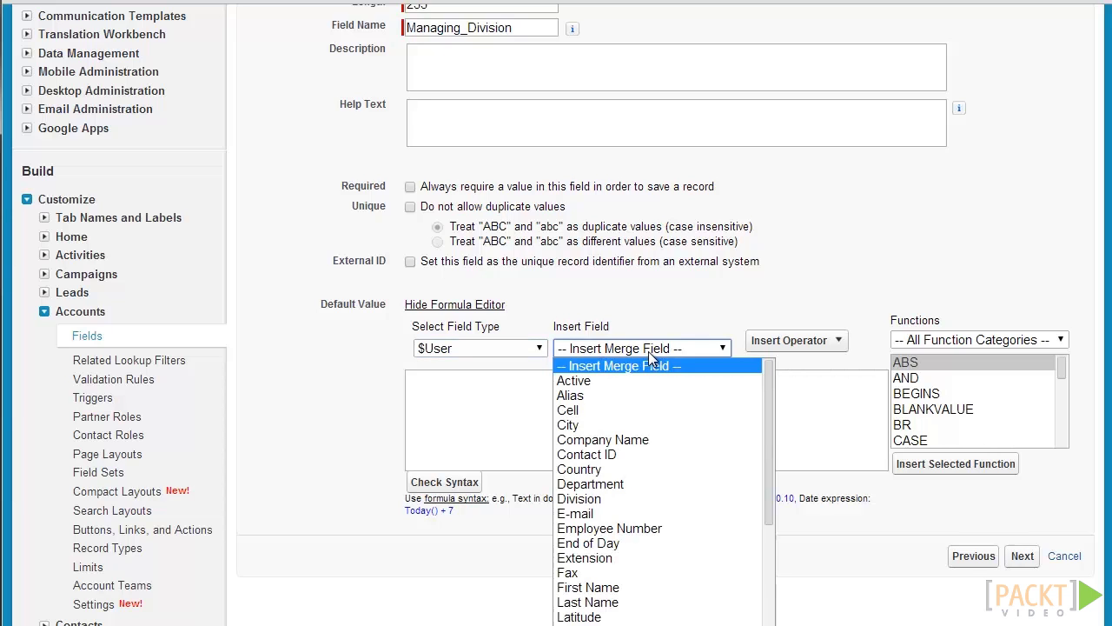
{"action": "left_click", "coordinate": [650, 499]}
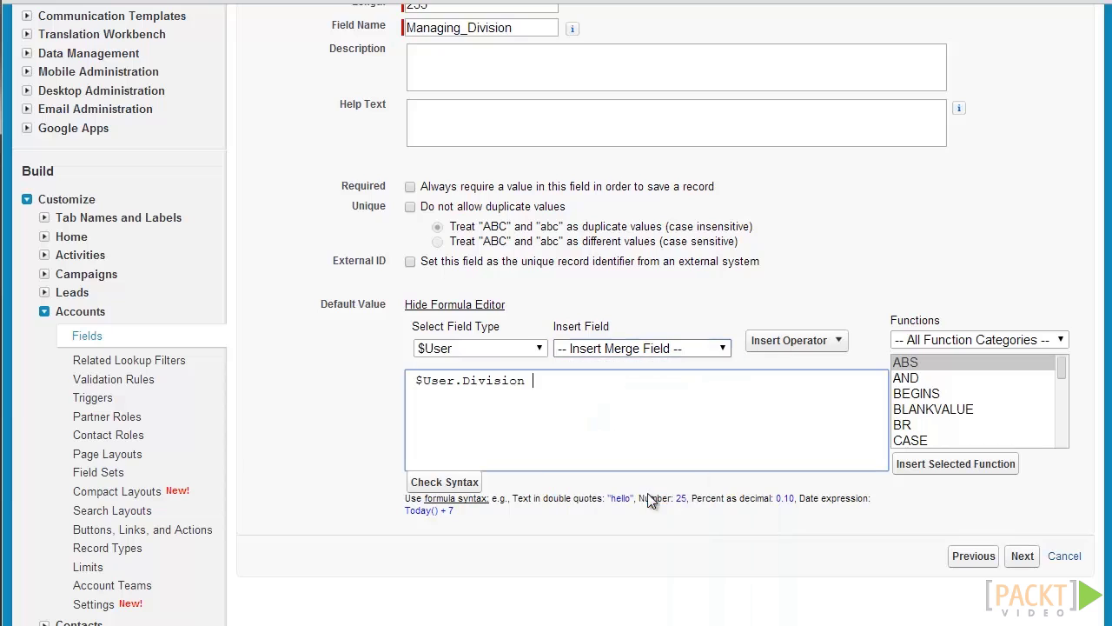
{"action": "left_click", "coordinate": [1024, 557]}
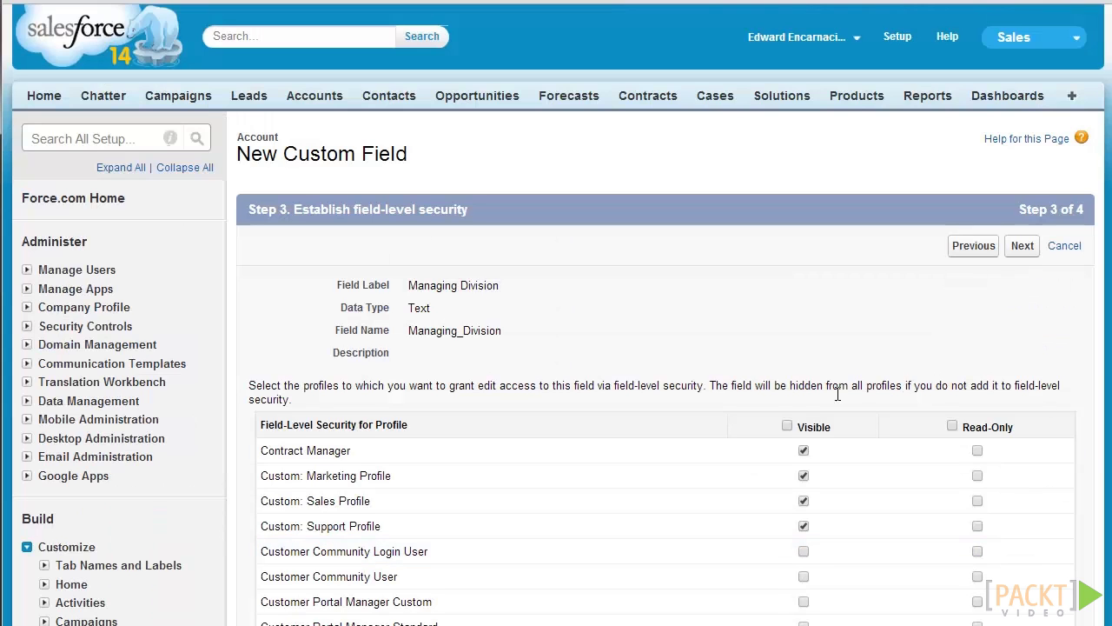
Mark Managing Division as visible for all profiles in field-level security
{"action": "left_click", "coordinate": [789, 427]}
{"action": "left_click", "coordinate": [1022, 247]}
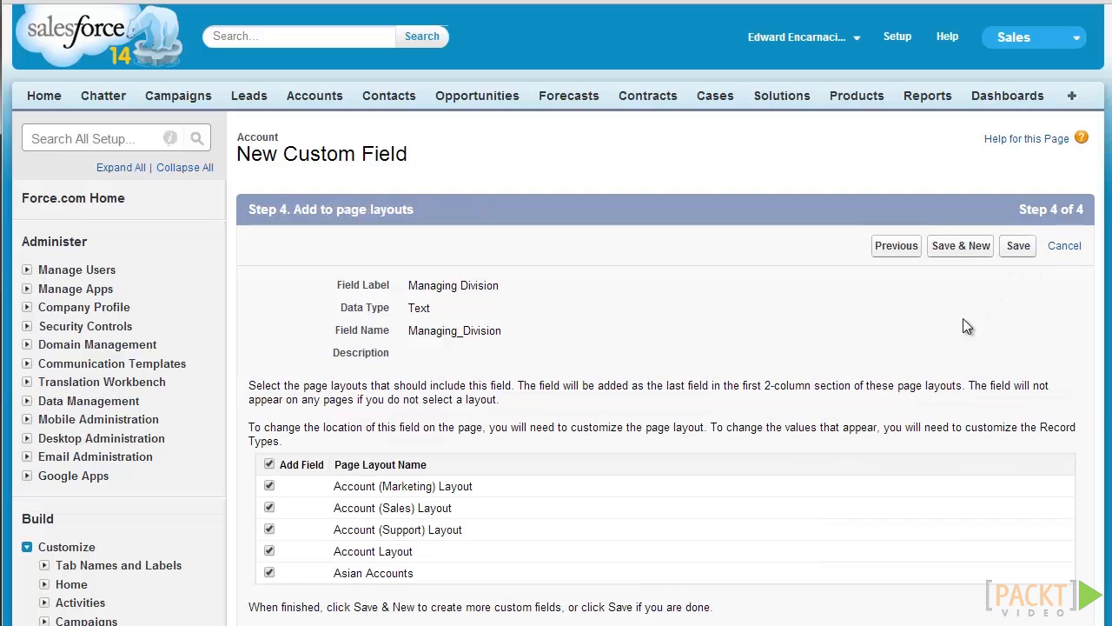